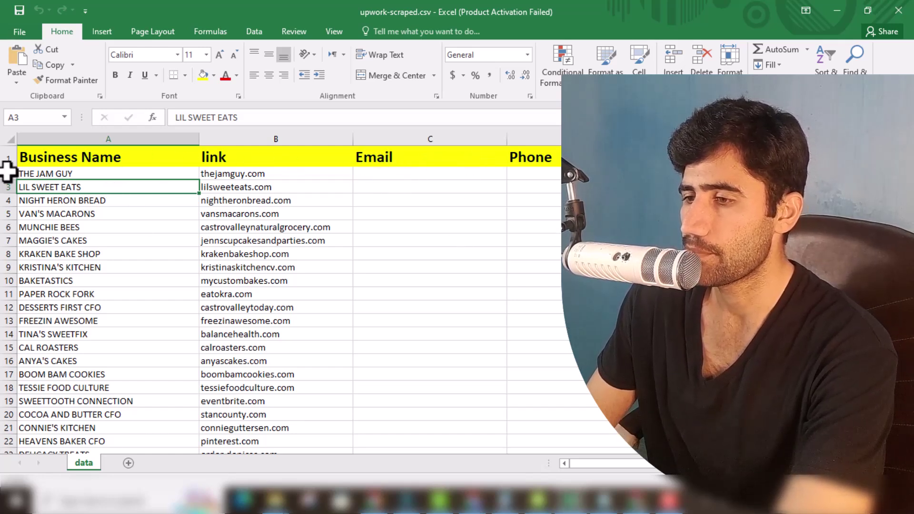
Look through the full list of business names and links down to the last rows and back to the header.
scroll(286, 300, down, 20)
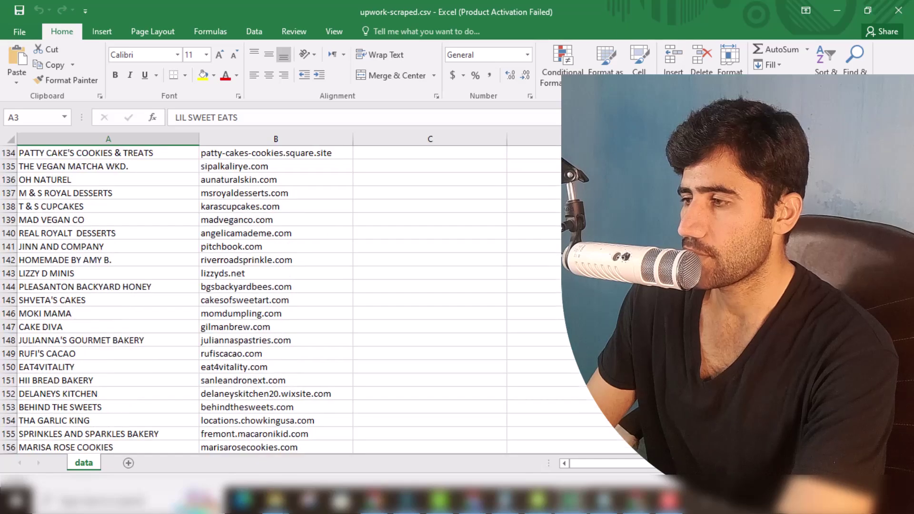
scroll(285, 300, down, 20)
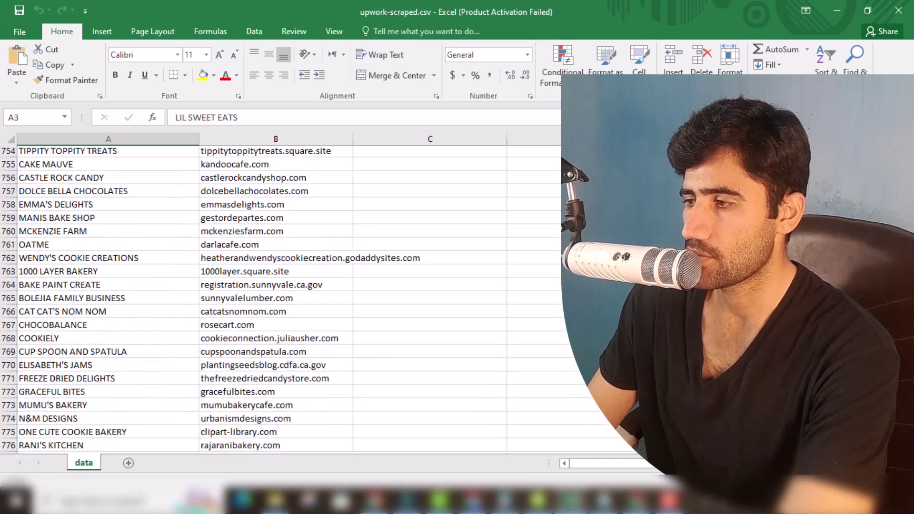
scroll(286, 300, down, 20)
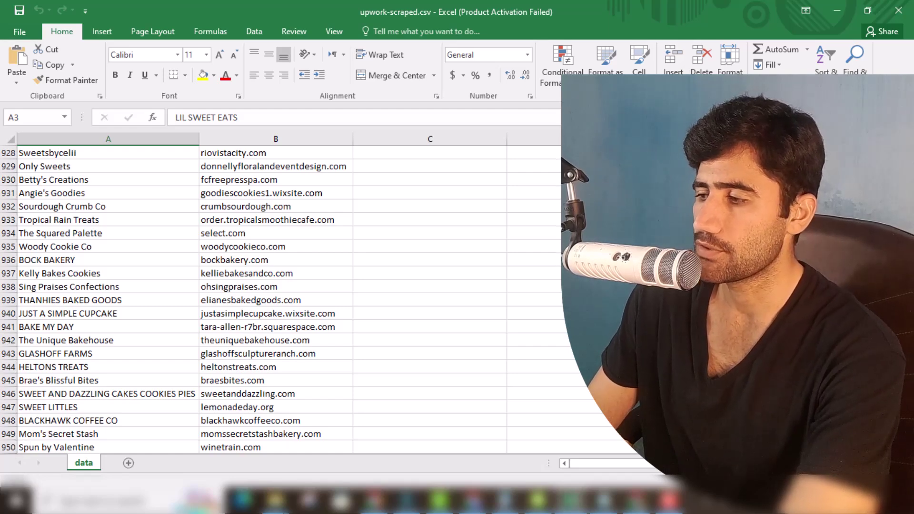
scroll(286, 300, up, 20)
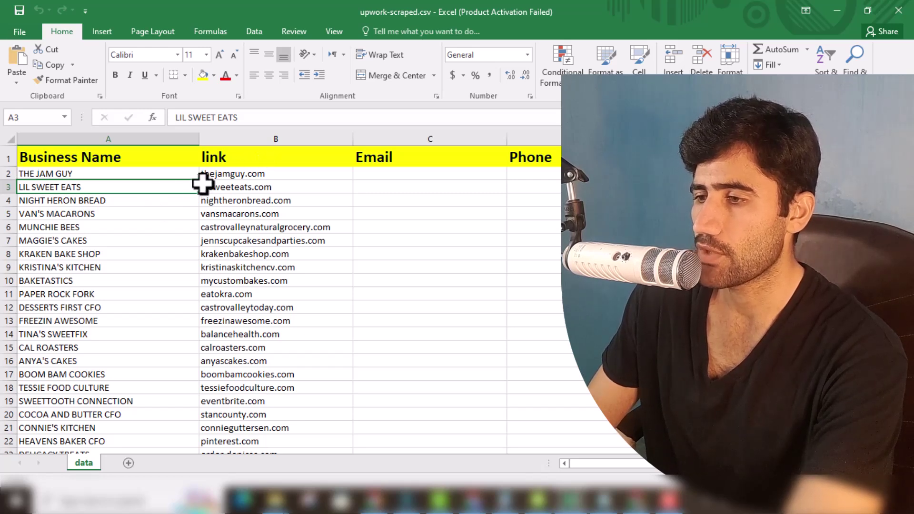
Copy the link thejamguy.com for THE JAM GUY from row 2 and open that site in Chrome.
right_click(217, 175)
click(241, 200)
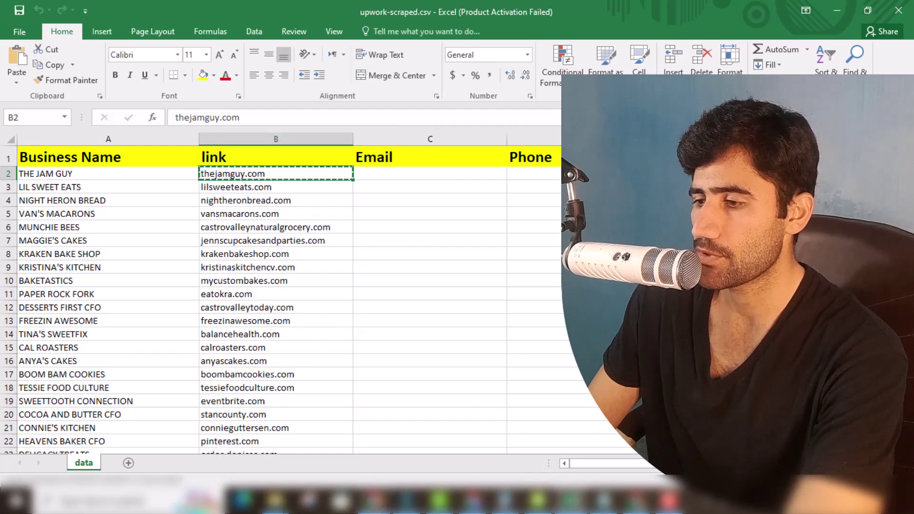
click(374, 500)
right_click(207, 41)
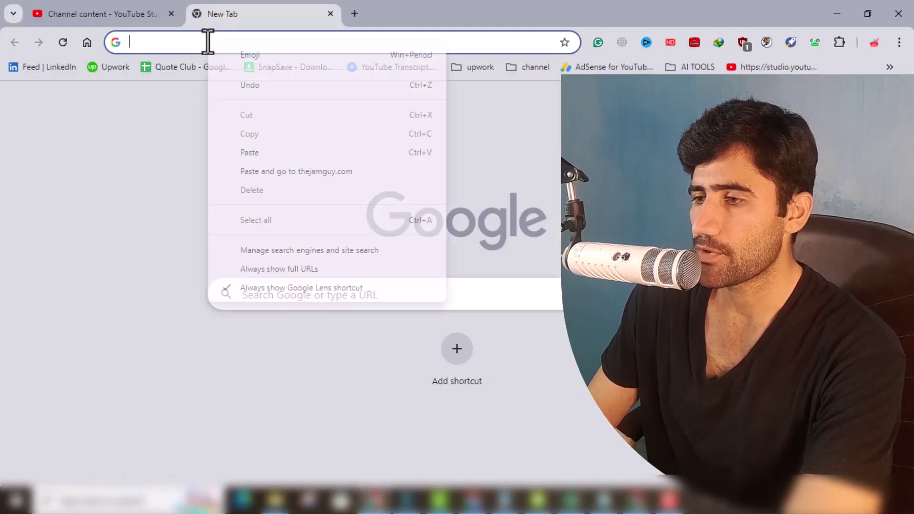
click(270, 172)
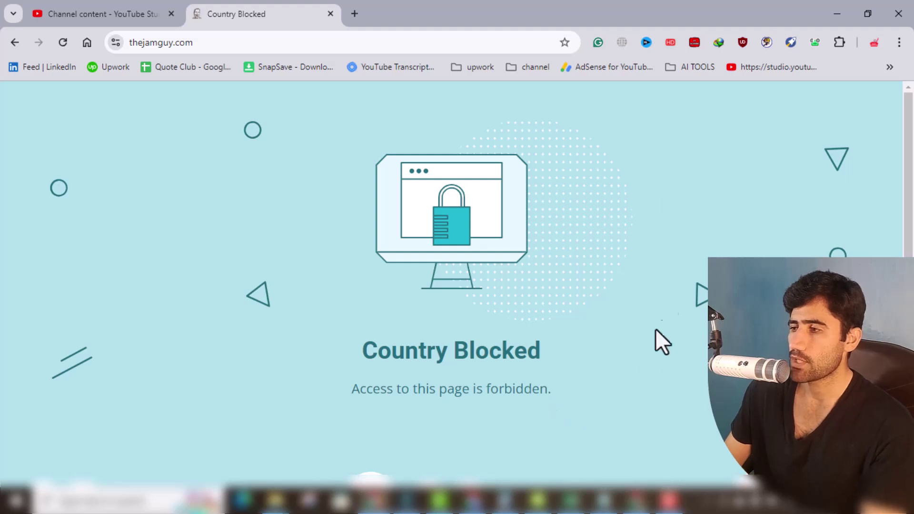
Turn on the Browsec VPN and reload the thejamguy.com page.
click(622, 43)
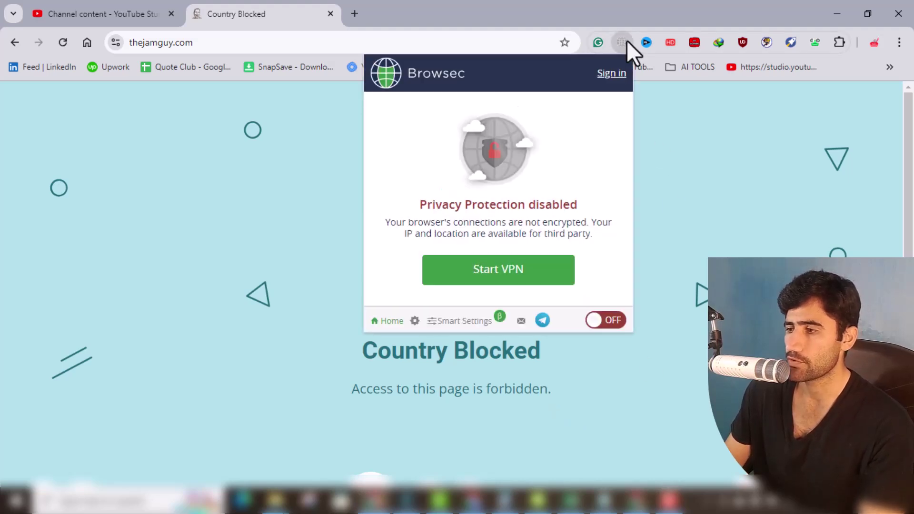
click(606, 322)
click(200, 217)
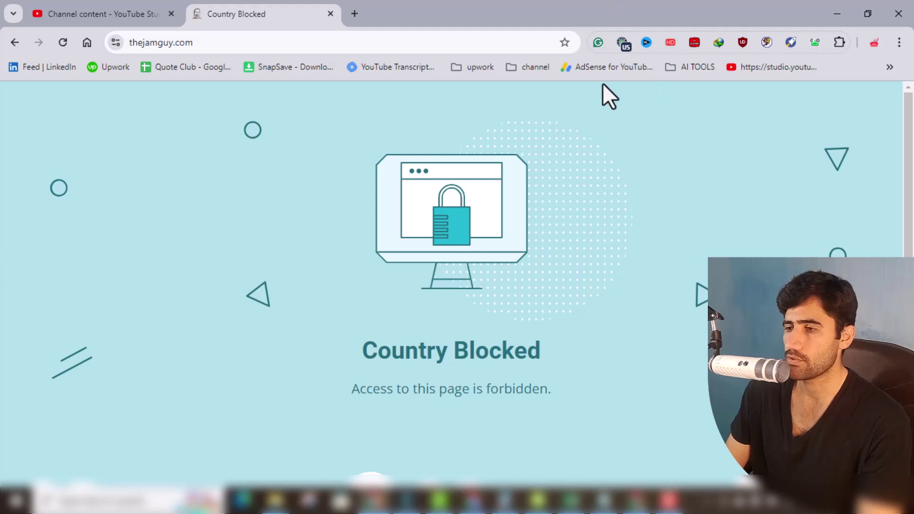
click(64, 44)
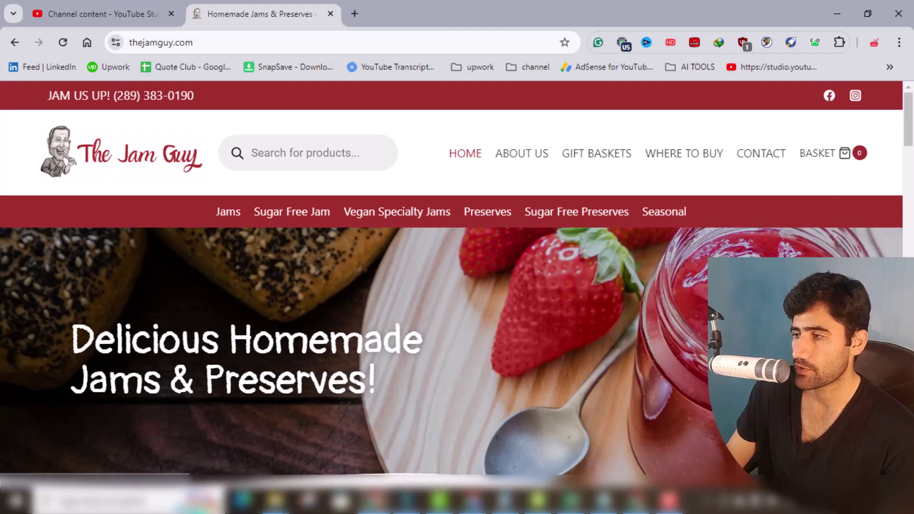
Copy the contact email from The Jam Guy's page footer and paste it into the Email cell C2 in Excel.
scroll(911, 191, down, 5)
scroll(912, 200, down, 15)
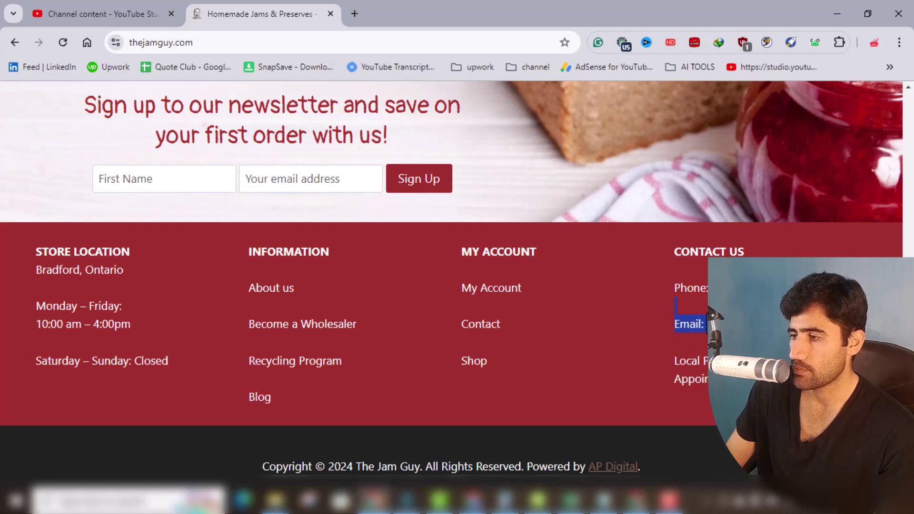
right_click(705, 329)
click(552, 137)
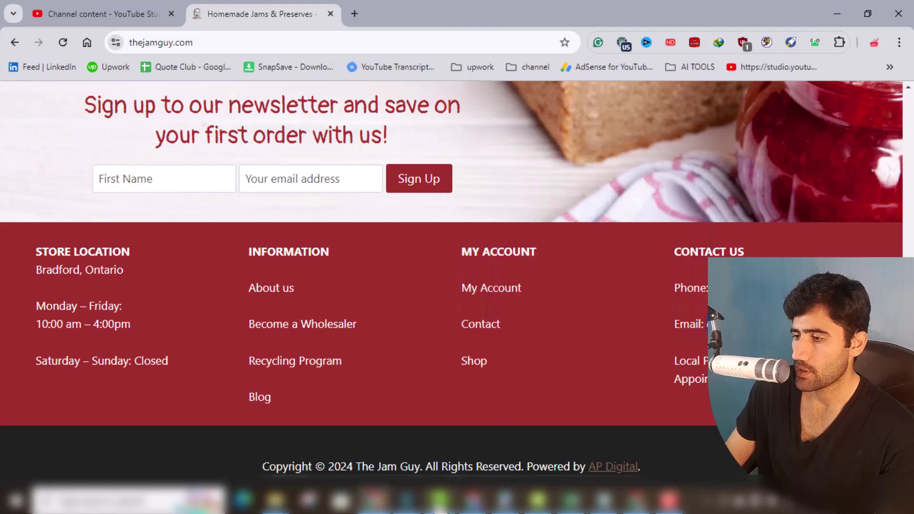
click(540, 500)
double_click(379, 172)
right_click(378, 172)
click(407, 235)
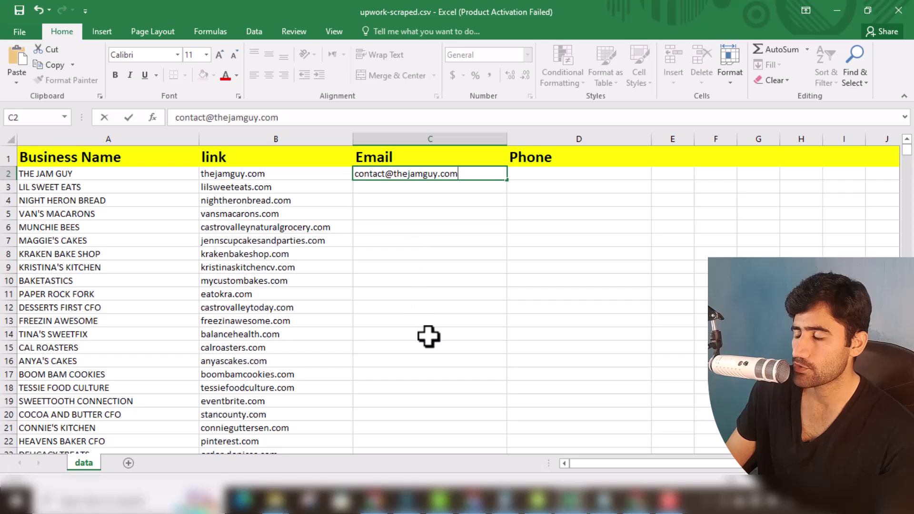
Copy the phone number from The Jam Guy's footer in Chrome and paste it into the Phone cell D2 in Excel.
click(375, 500)
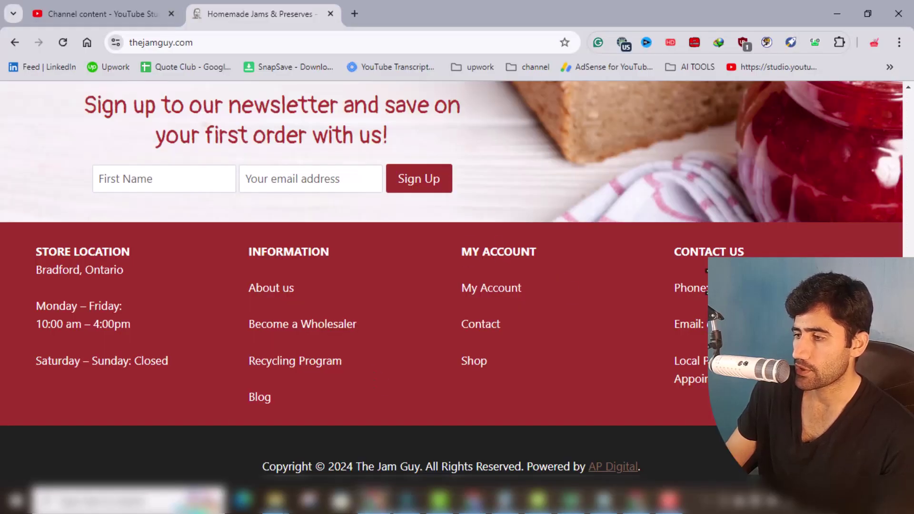
right_click(724, 291)
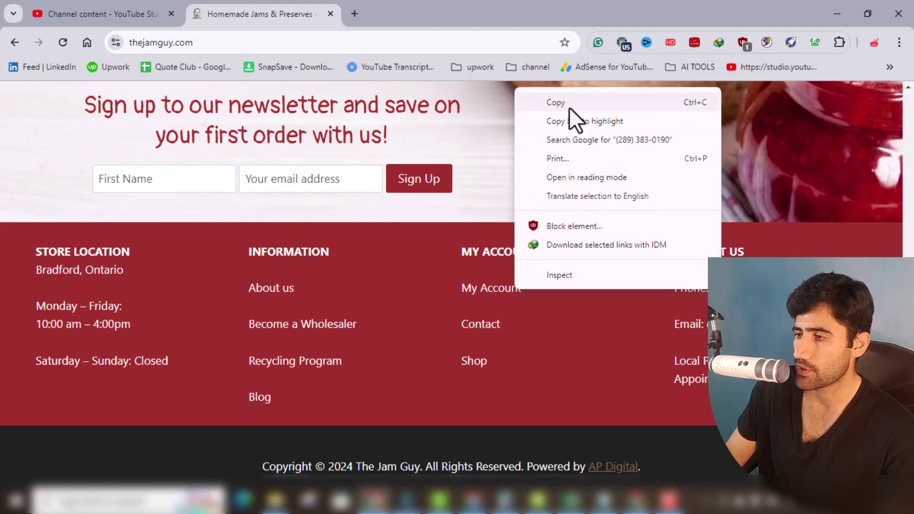
click(567, 99)
click(571, 500)
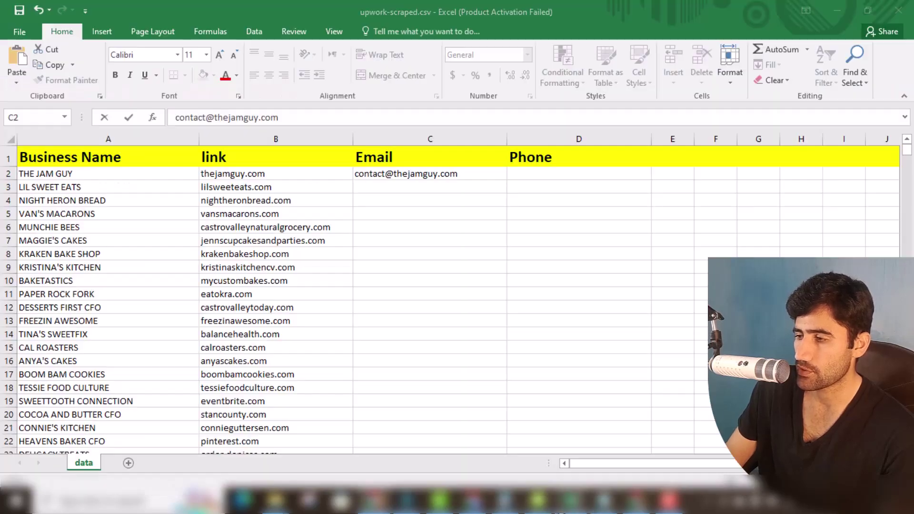
click(530, 174)
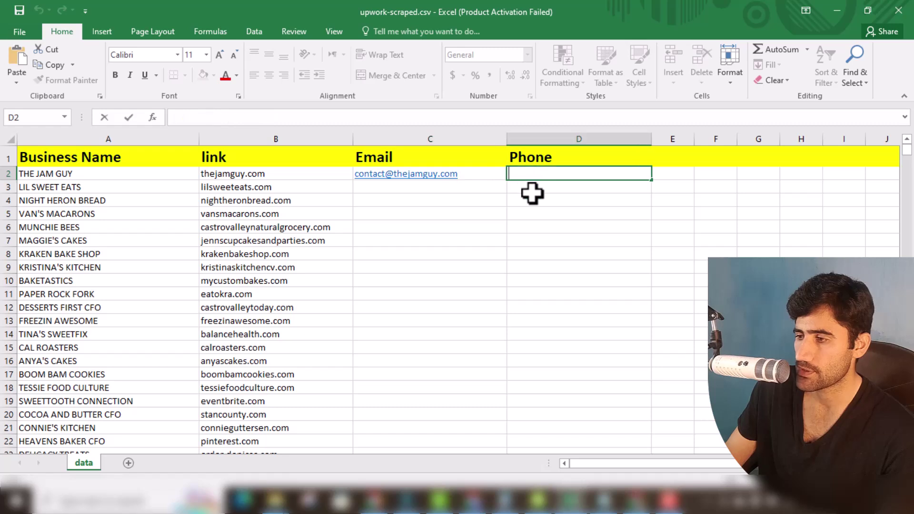
right_click(525, 174)
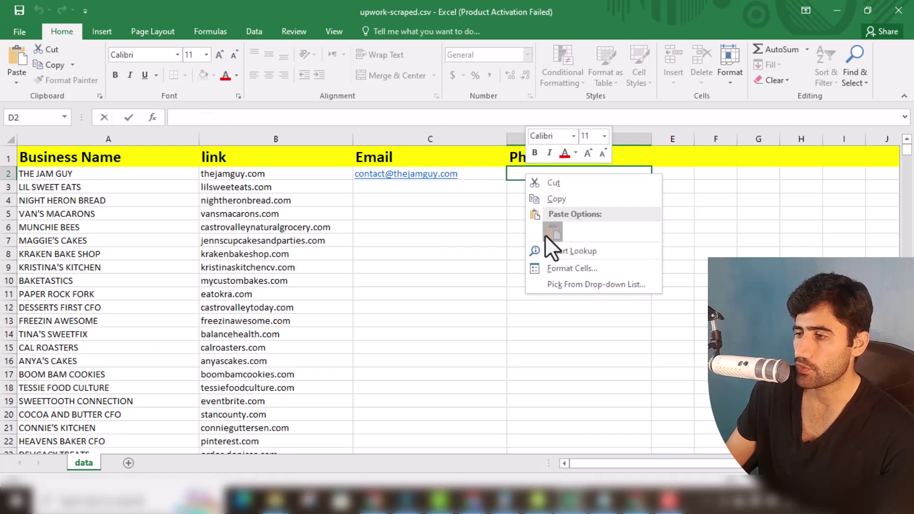
click(546, 234)
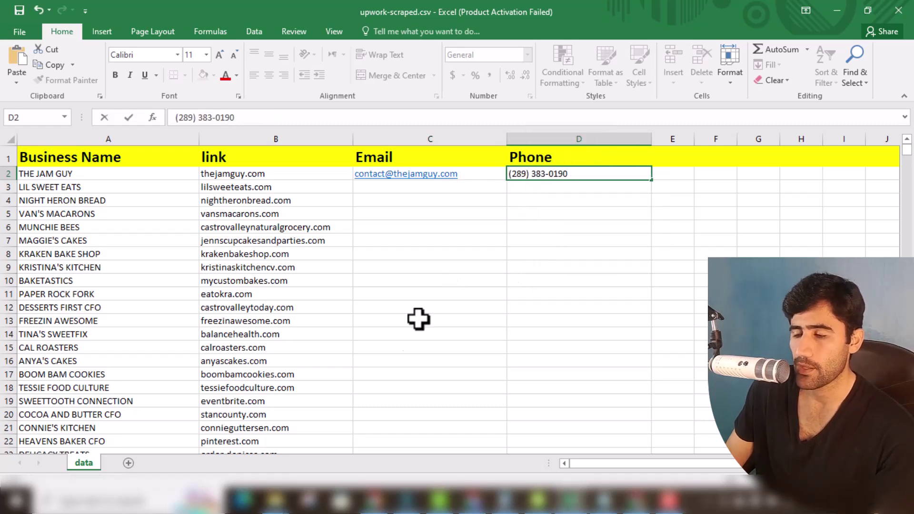
click(433, 279)
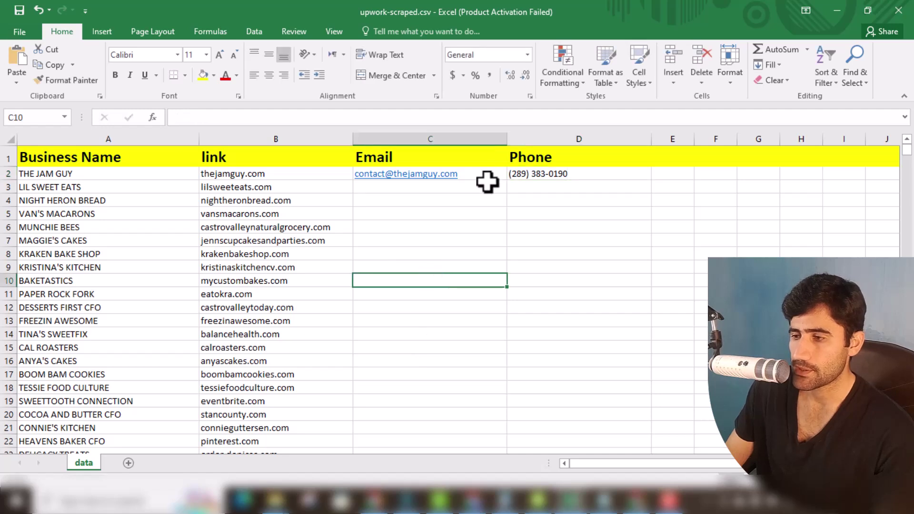
Copy the link lilsweeteats.com for LIL SWEET EATS from row 3 and open that site in Chrome.
click(227, 189)
right_click(227, 188)
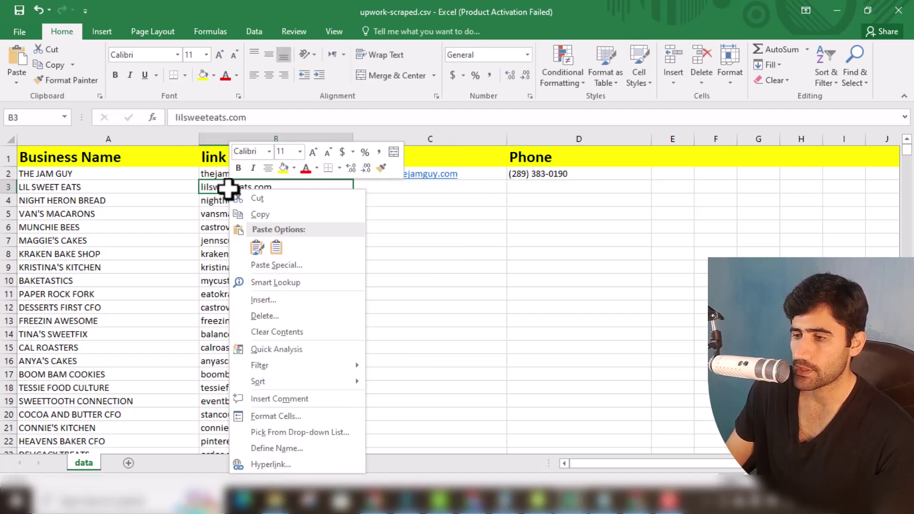
click(250, 212)
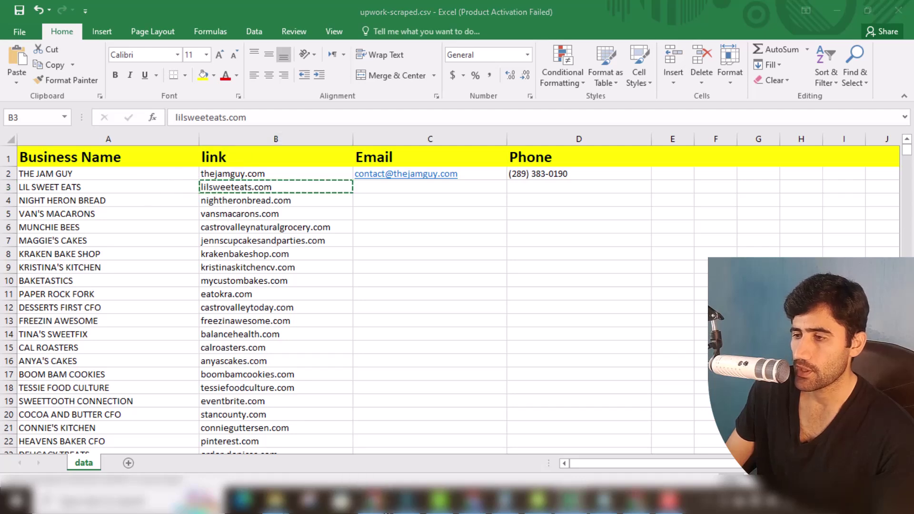
click(375, 500)
right_click(239, 43)
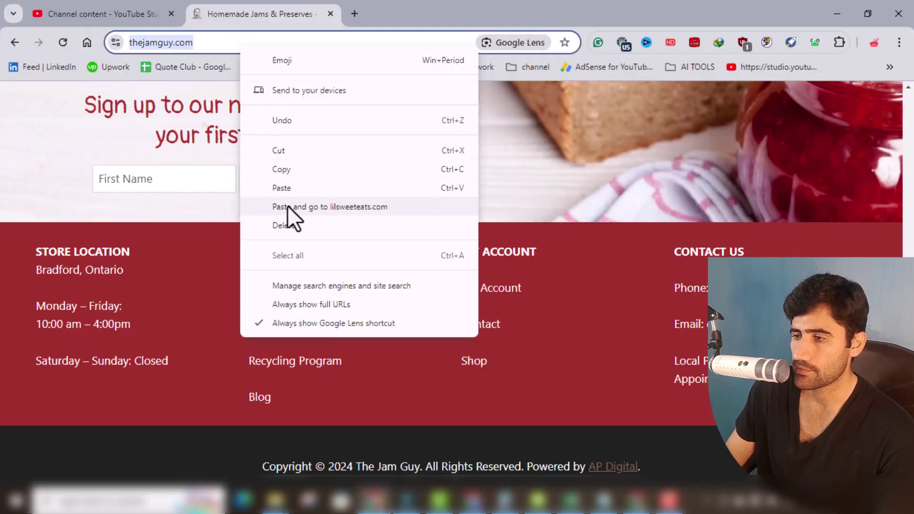
click(288, 206)
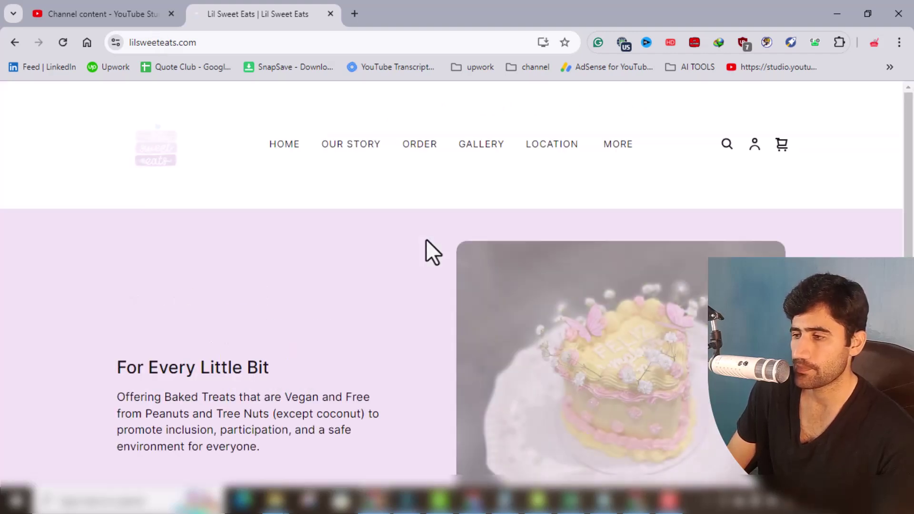
Check the Lil Sweet Eats home page for contact details and open the site's Location section.
drag(909, 190, 909, 474)
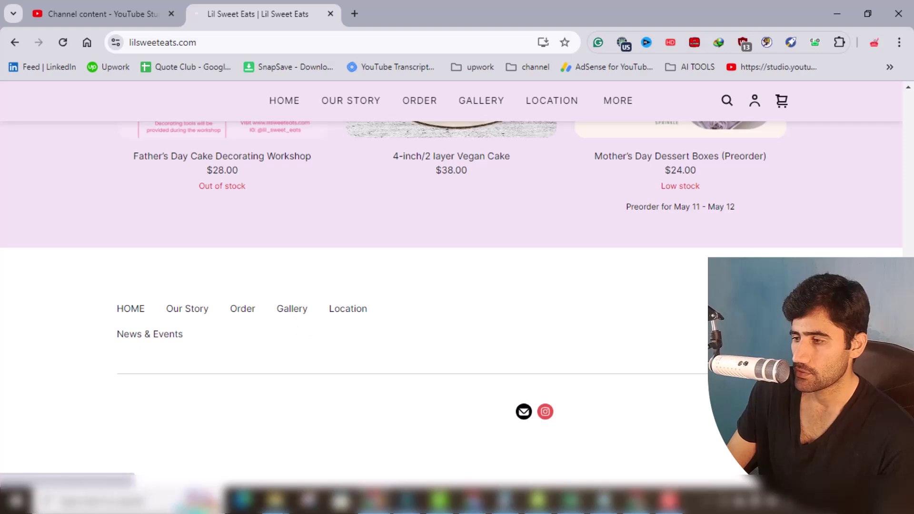
scroll(452, 286, up, 15)
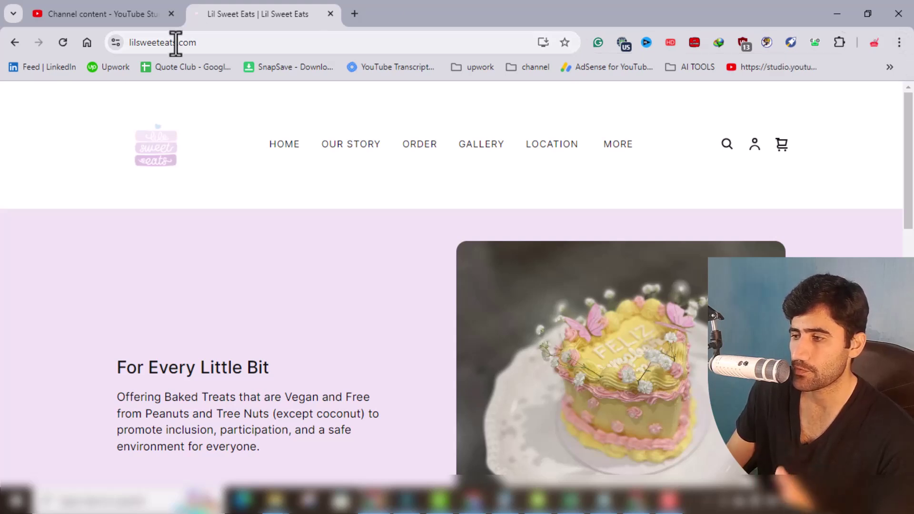
mouse_move(908, 157)
mouse_down()
mouse_move(908, 429)
mouse_move(908, 164)
mouse_up()
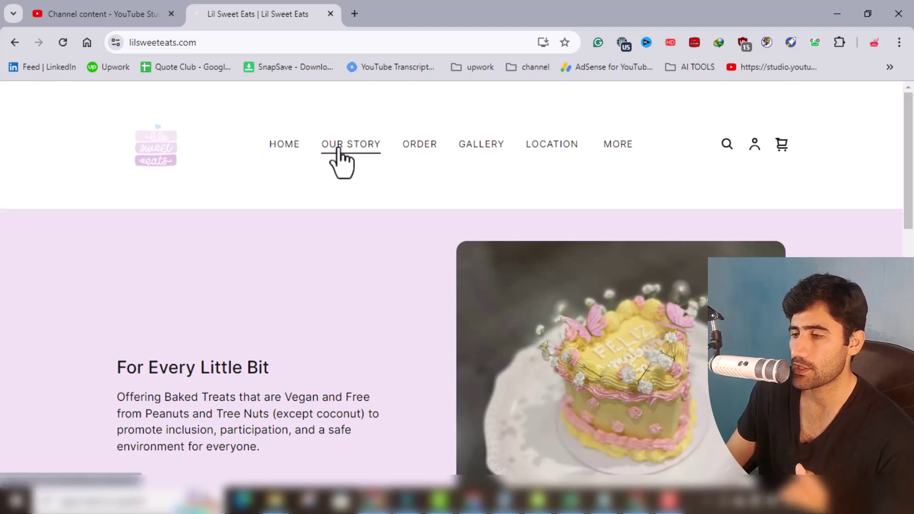
click(553, 147)
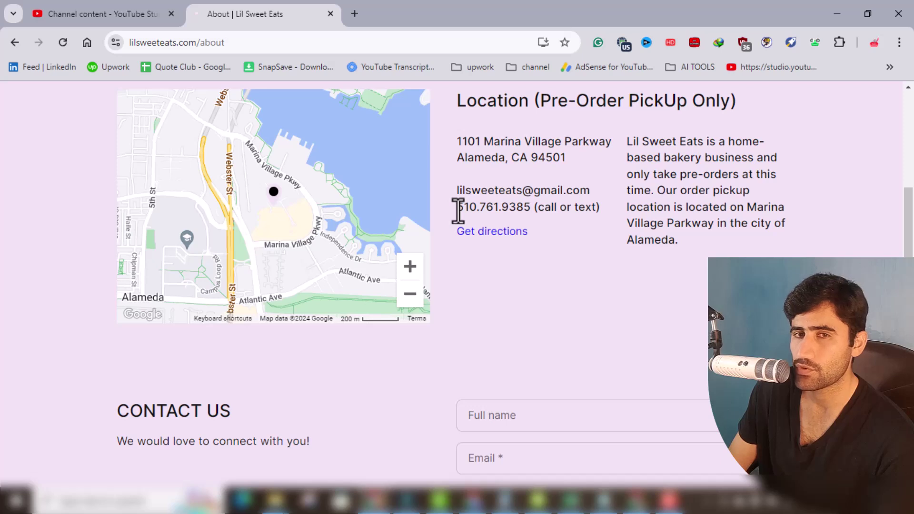
Copy the email address from the Lil Sweet Eats Location section and paste it into the Email cell C3 in Excel.
mouse_move(447, 190)
mouse_down()
mouse_move(592, 190)
mouse_move(453, 190)
mouse_up()
click(602, 199)
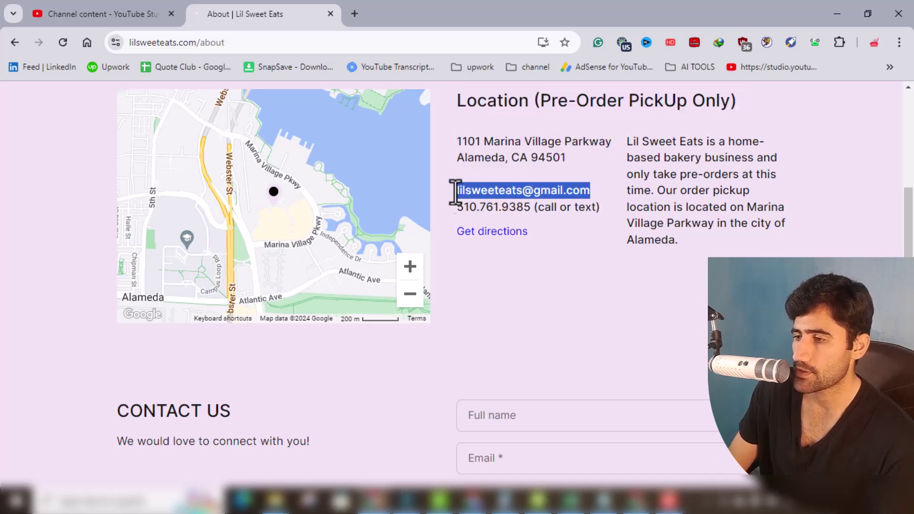
right_click(458, 196)
click(469, 206)
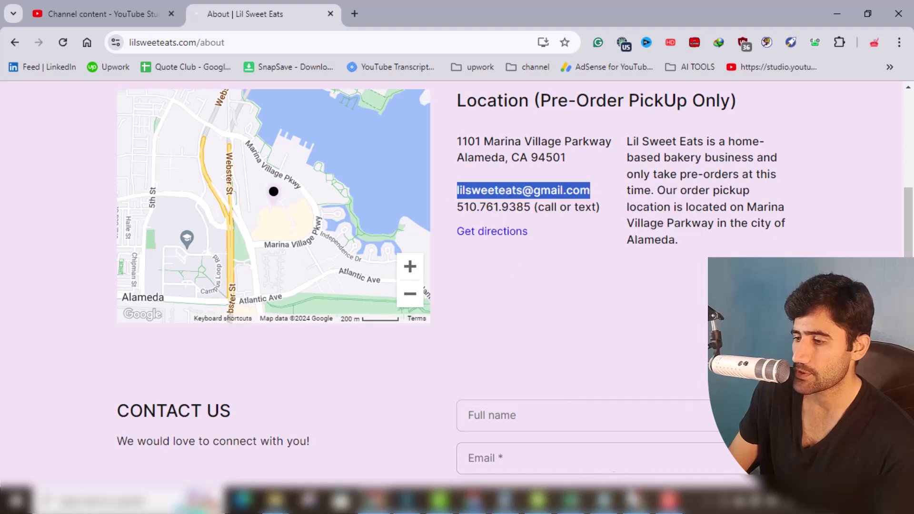
key(alt+Tab)
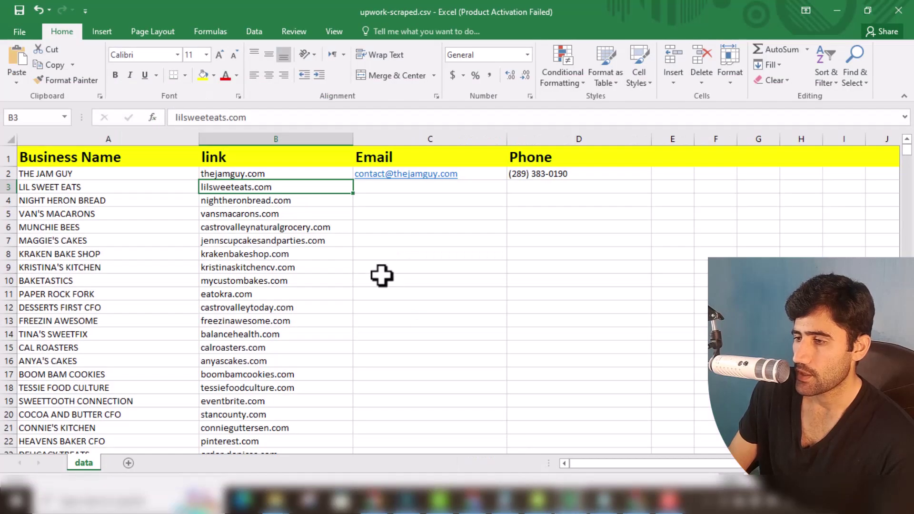
click(382, 191)
right_click(382, 192)
click(414, 257)
click(428, 309)
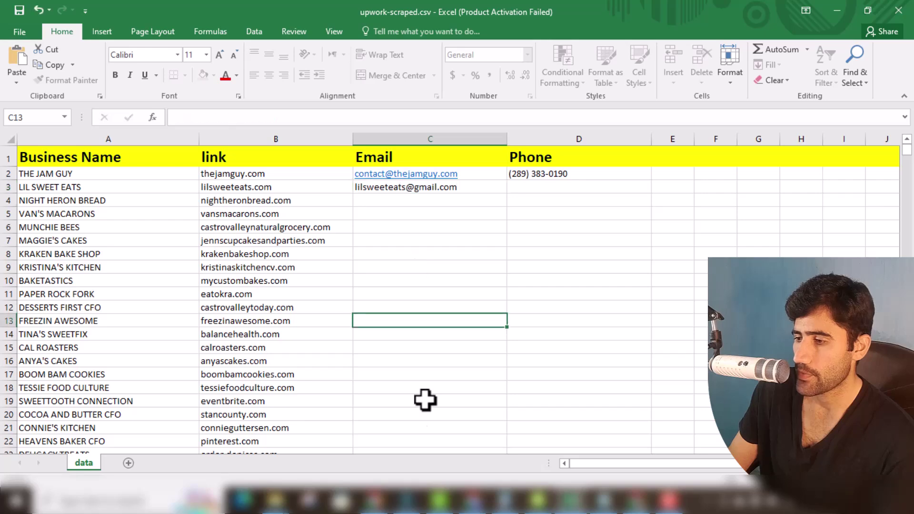
Copy the phone number from the Lil Sweet Eats Location section in Chrome and paste it into the Phone cell D3 in Excel.
key(alt+Tab)
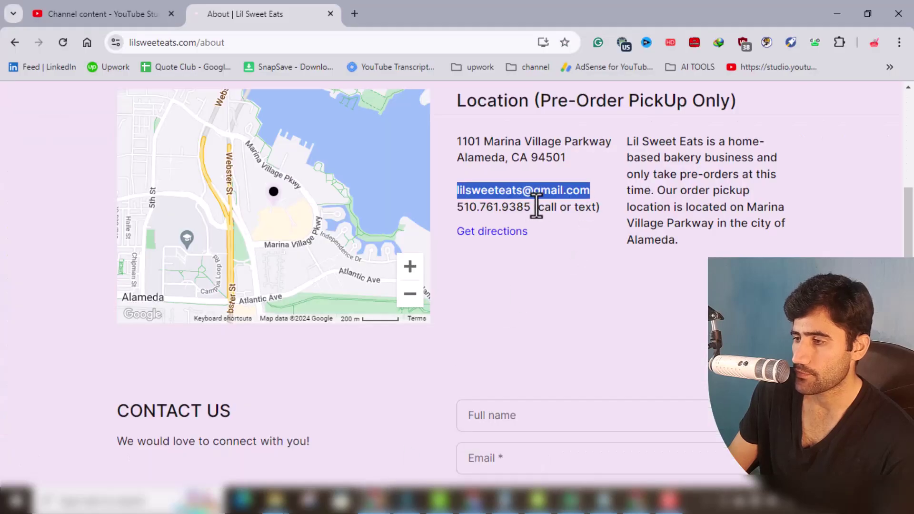
drag(530, 208, 458, 210)
right_click(458, 208)
click(480, 221)
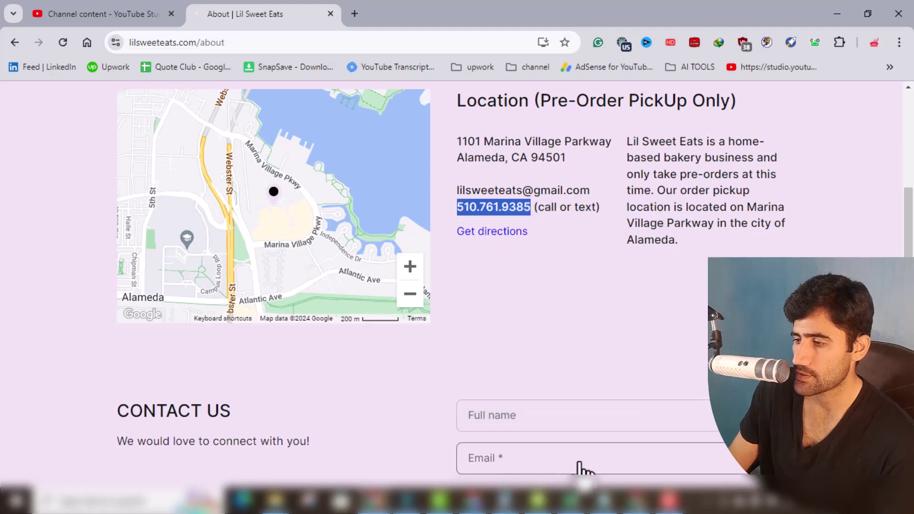
key(alt+Tab)
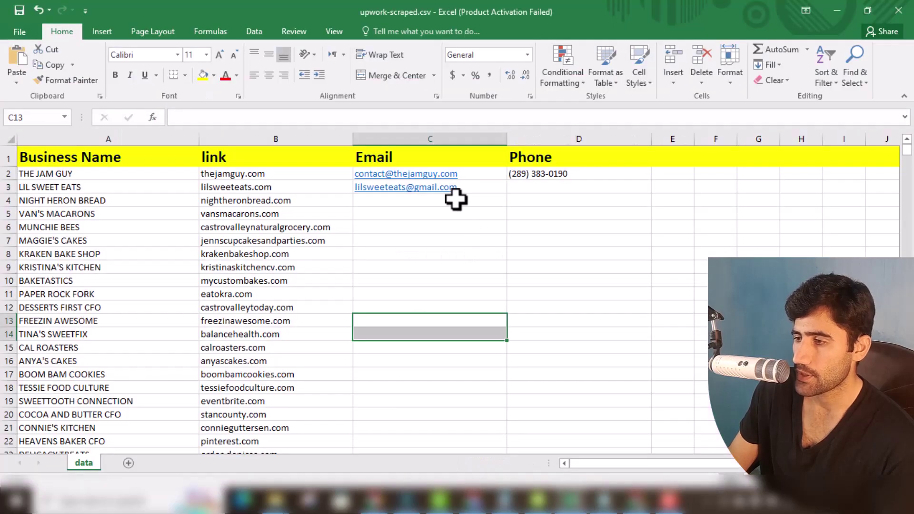
click(541, 188)
right_click(524, 185)
click(550, 238)
click(538, 287)
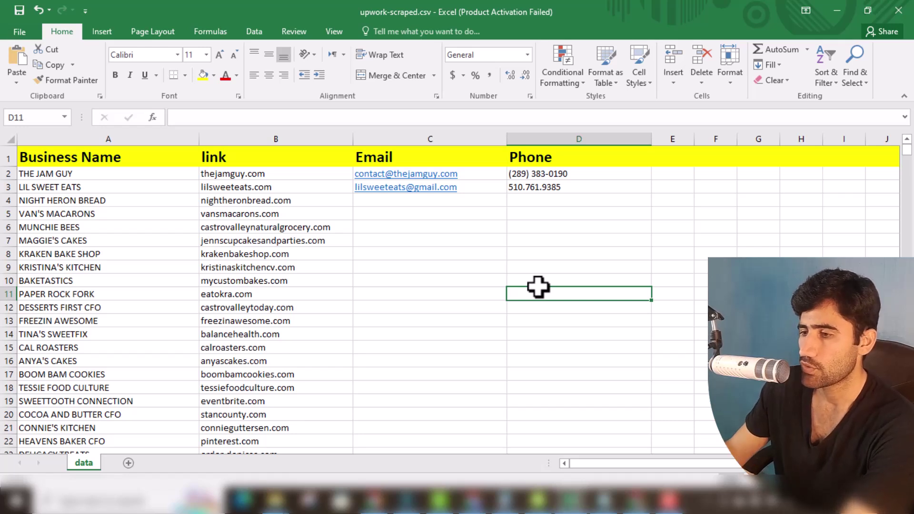
Copy the link nightheronbread.com for NIGHT HERON BREAD from cell B4 and open that site in Chrome.
click(248, 202)
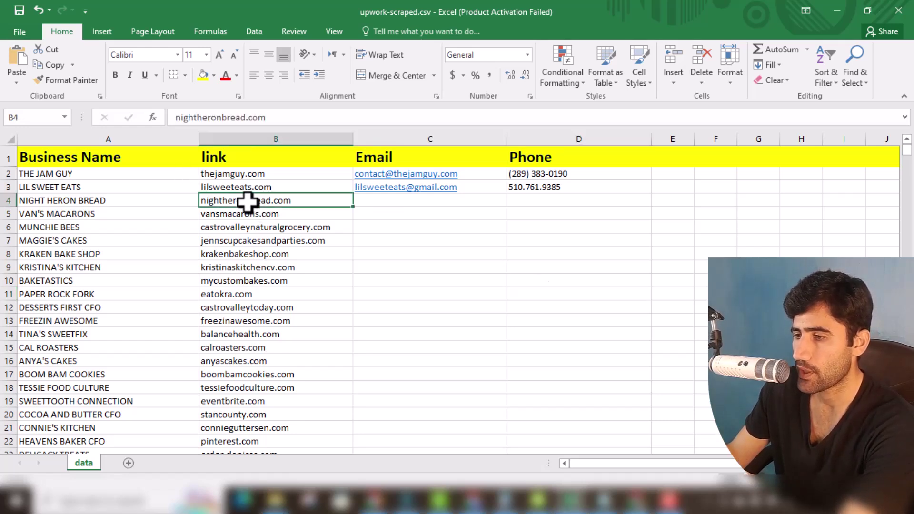
right_click(247, 202)
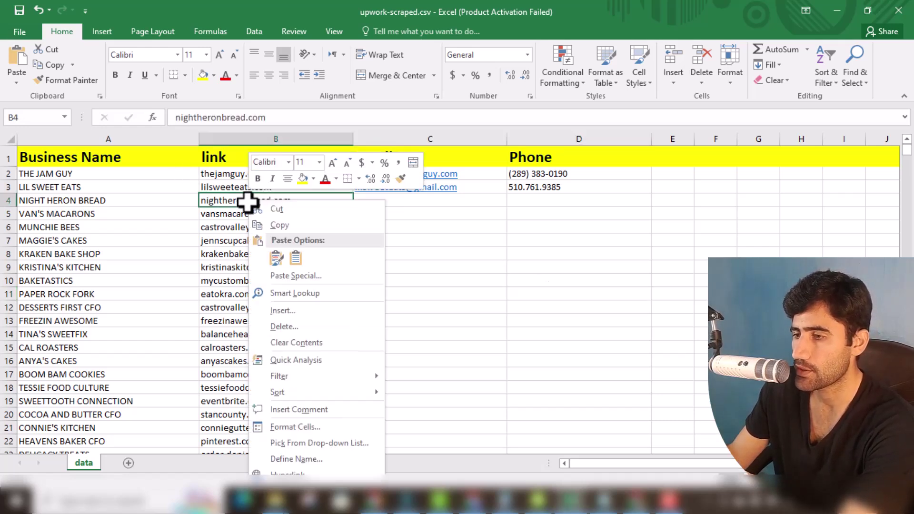
click(276, 227)
key(alt+Tab)
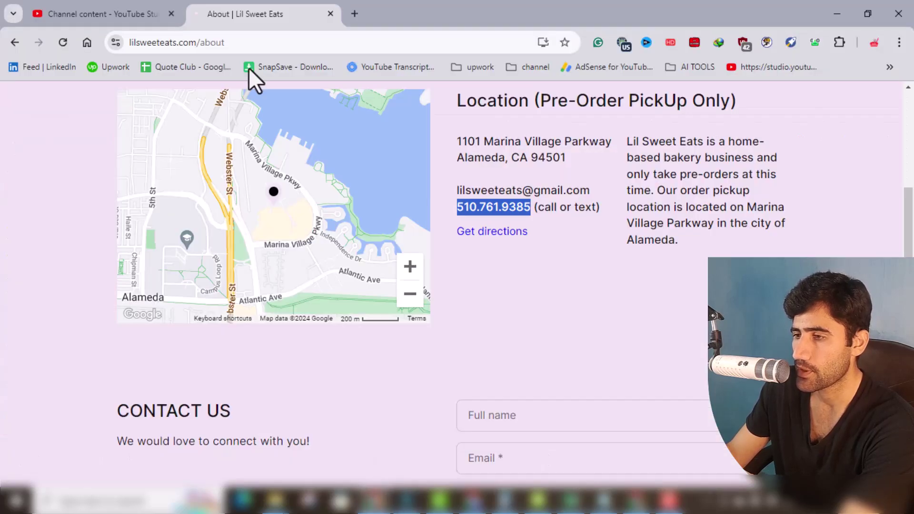
click(247, 42)
right_click(247, 42)
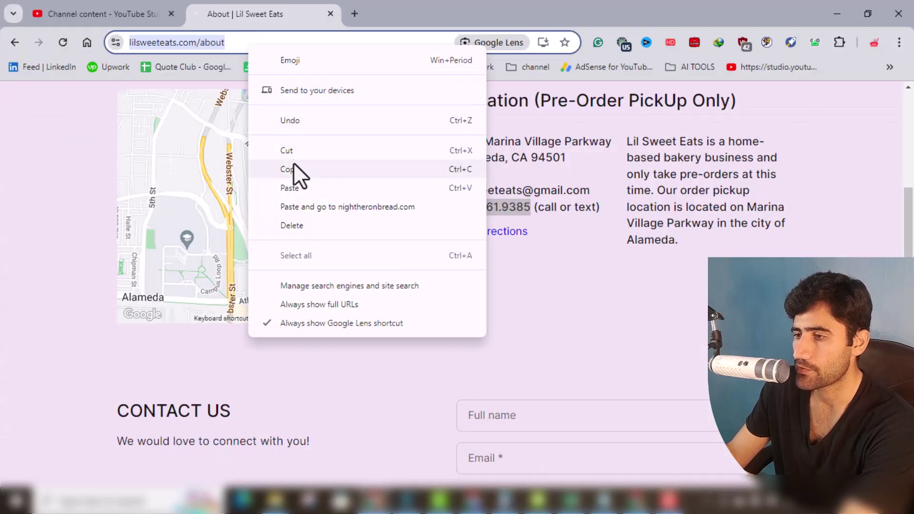
click(304, 210)
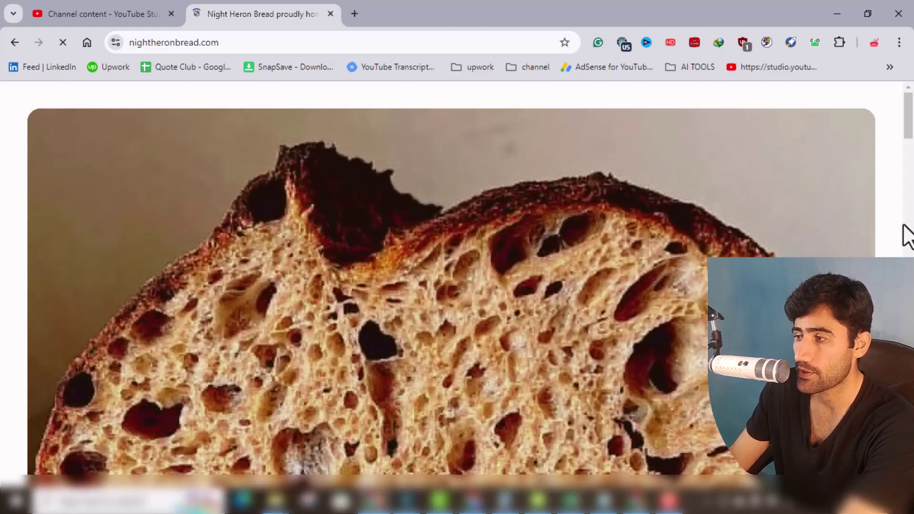
Look through the Night Heron Bread home page down to its footer for contact details.
drag(910, 136, 911, 191)
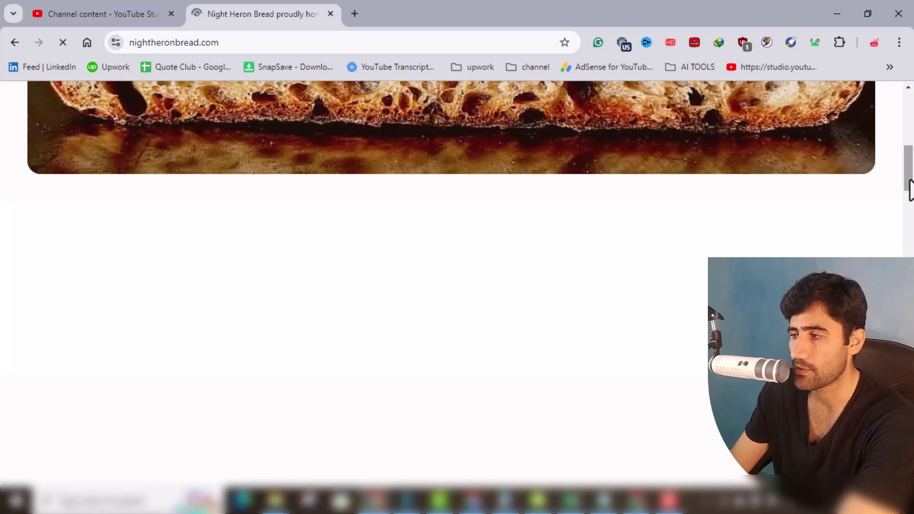
drag(910, 190, 910, 105)
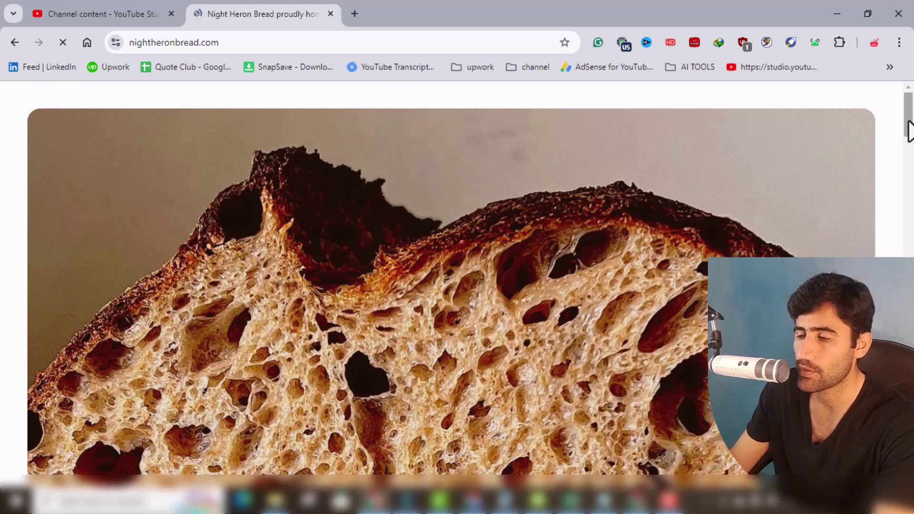
drag(910, 131, 910, 315)
scroll(453, 286, up, 10)
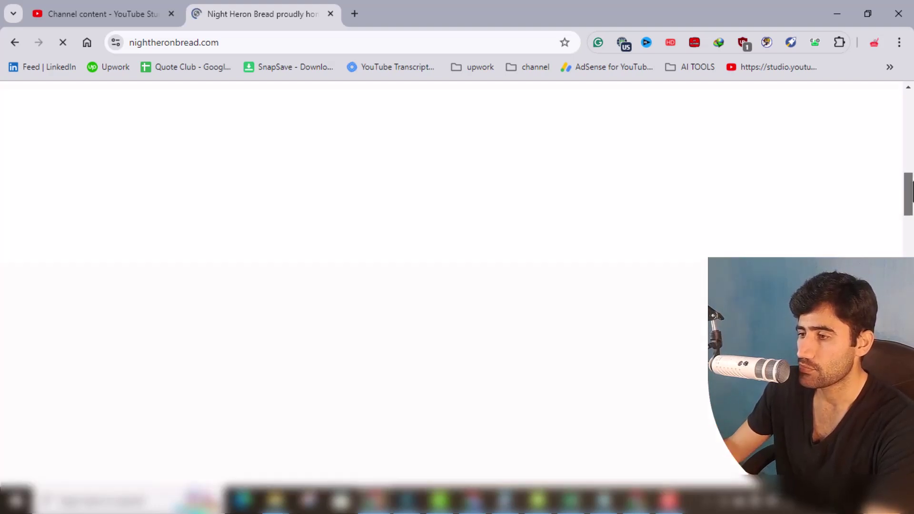
drag(909, 208, 912, 288)
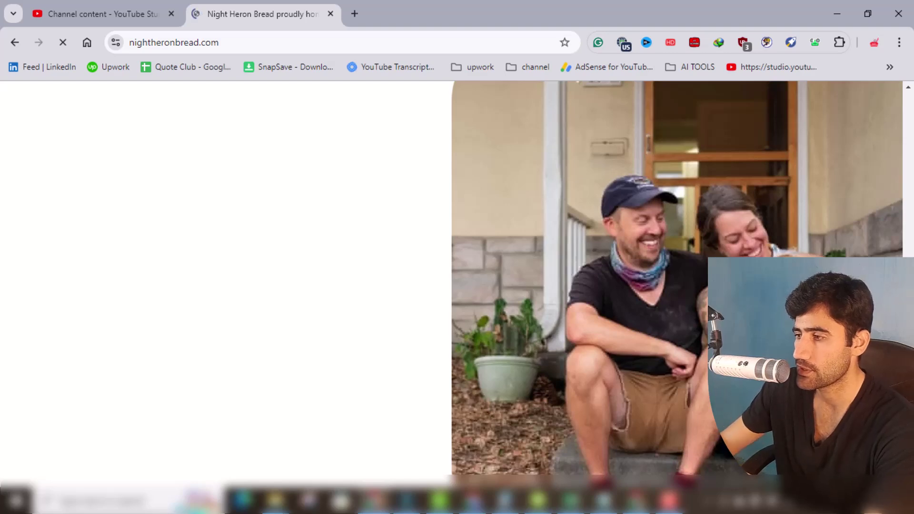
scroll(457, 286, down, 8)
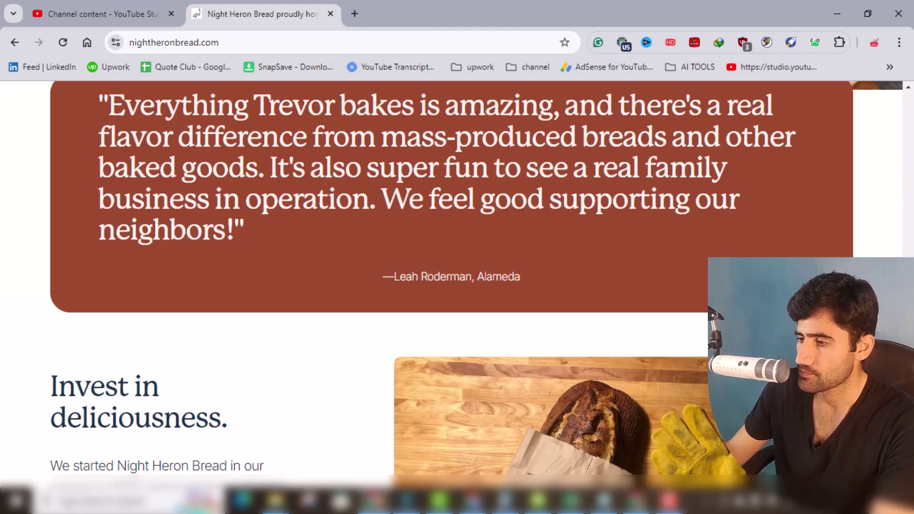
scroll(453, 285, down, 15)
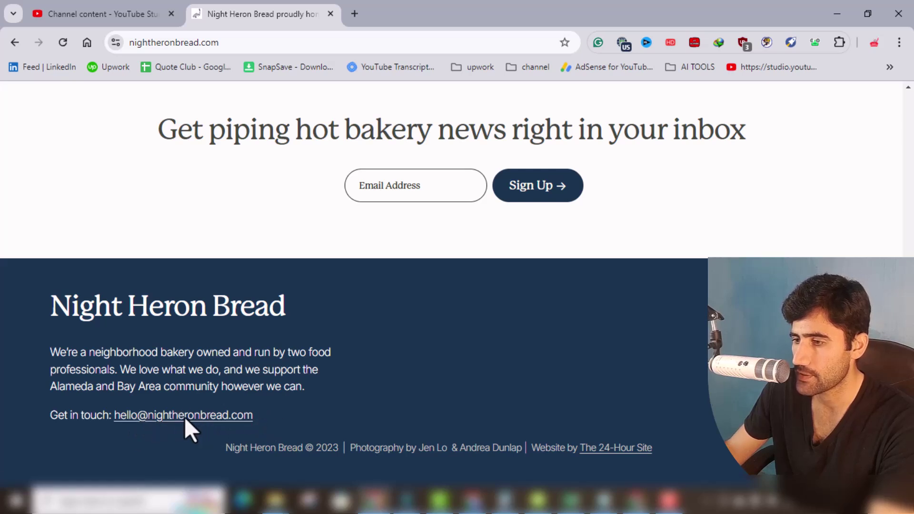
Copy the email address from the Night Heron Bread footer and paste it into the Email cell C4 in Excel.
right_click(208, 413)
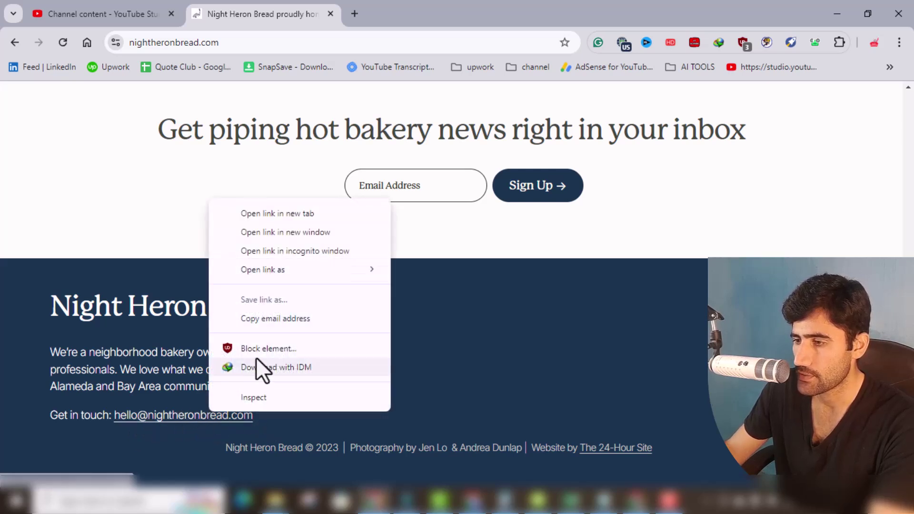
click(260, 318)
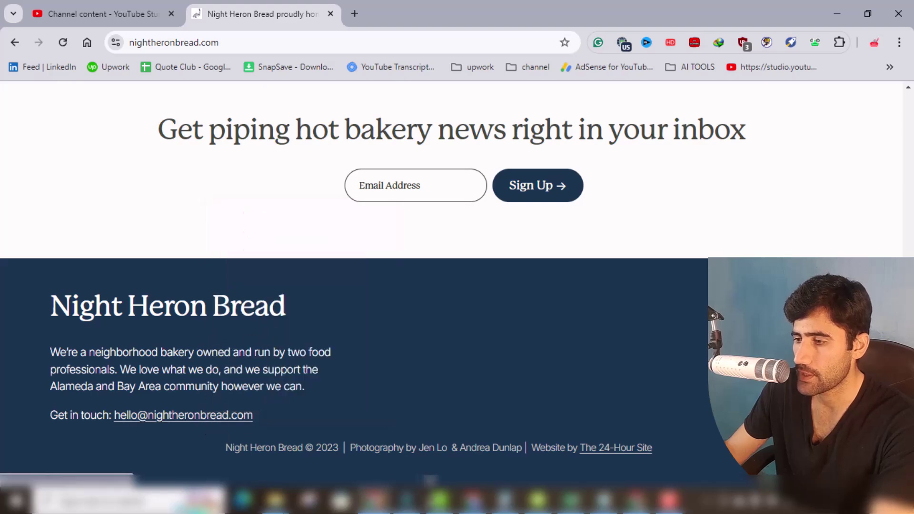
click(537, 500)
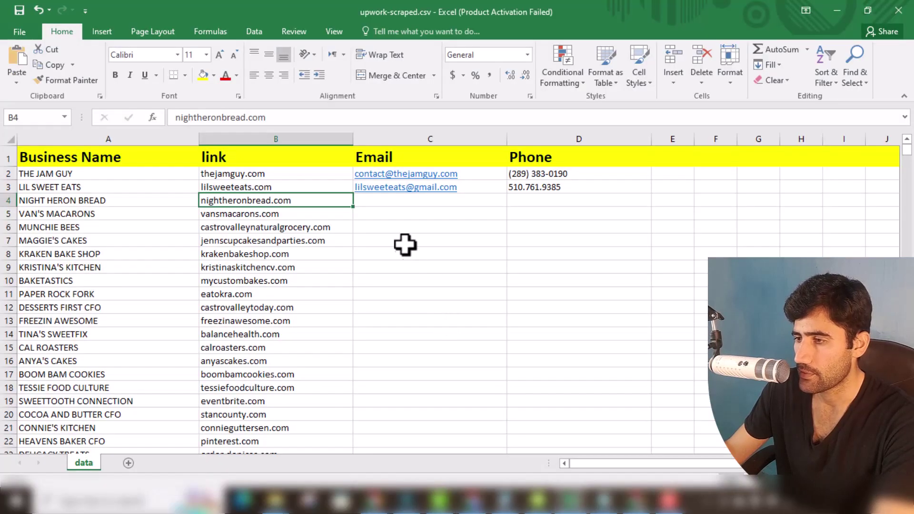
double_click(381, 201)
right_click(381, 200)
click(364, 257)
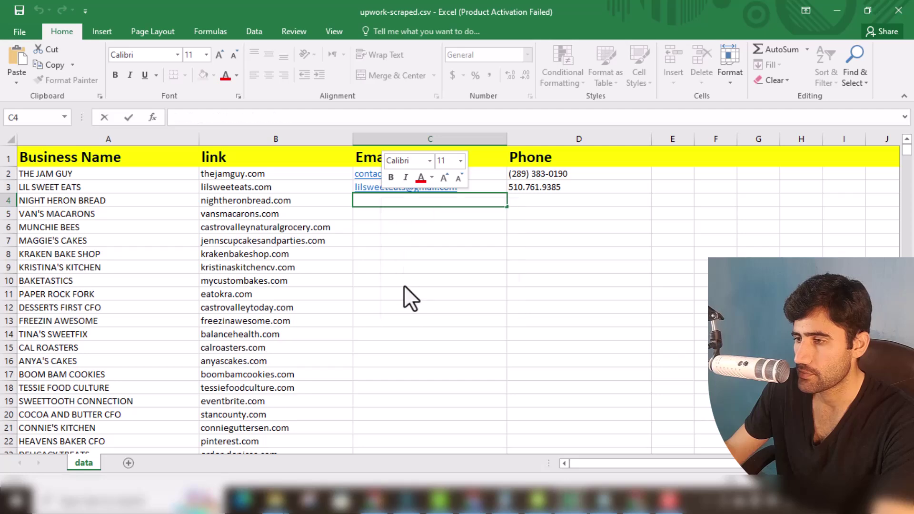
click(402, 294)
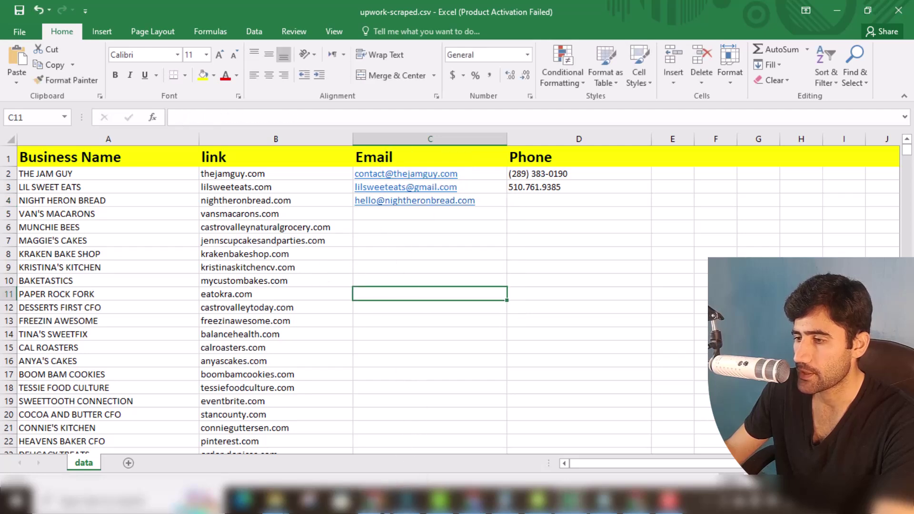
Switch back to Chrome, open Night Heron Bread's Facebook page in a new tab, and open the website's Get in touch page.
click(374, 500)
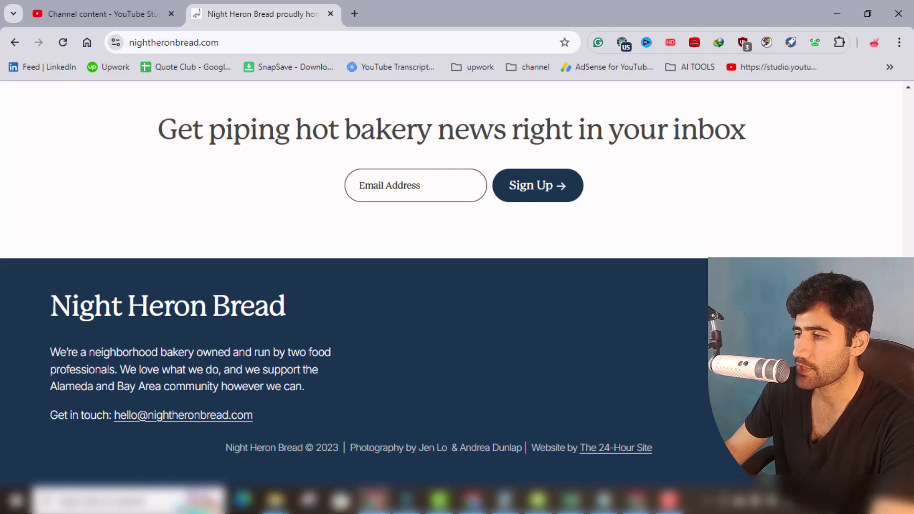
middle_click(616, 448)
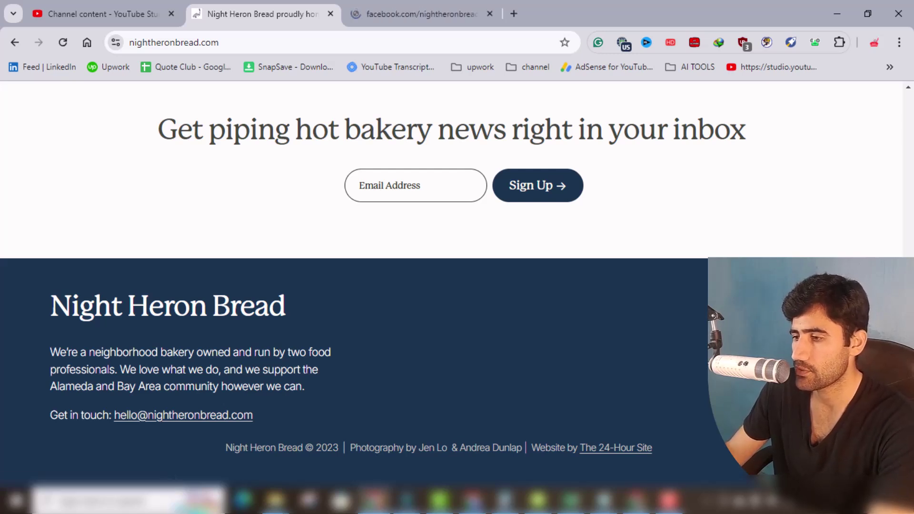
scroll(452, 286, up, 10)
scroll(453, 286, up, 10)
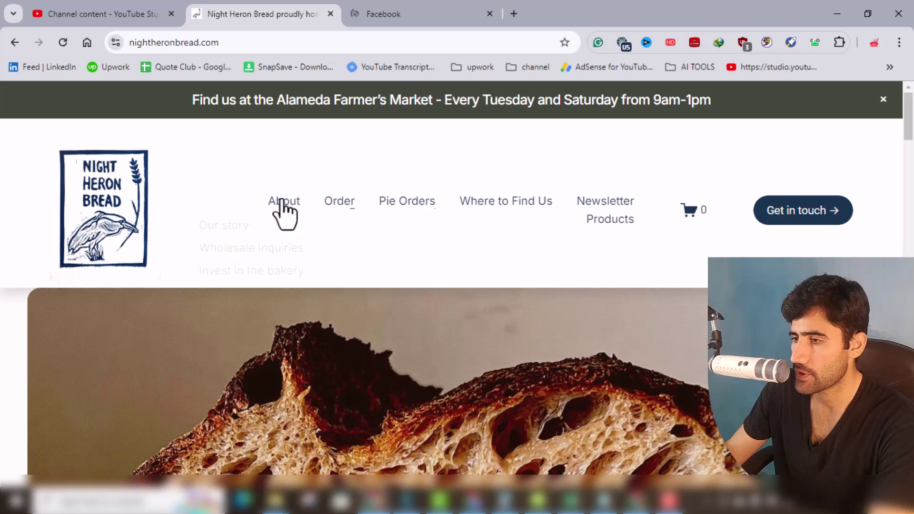
mouse_move(286, 212)
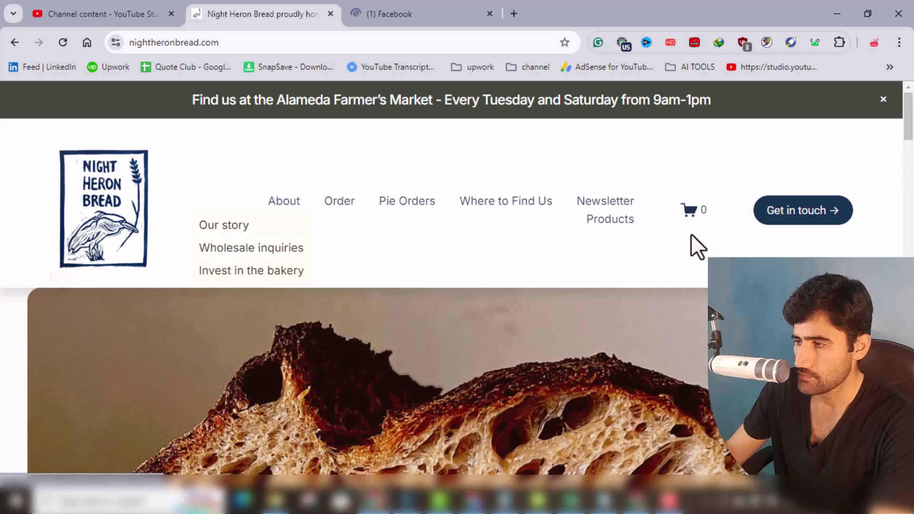
click(808, 214)
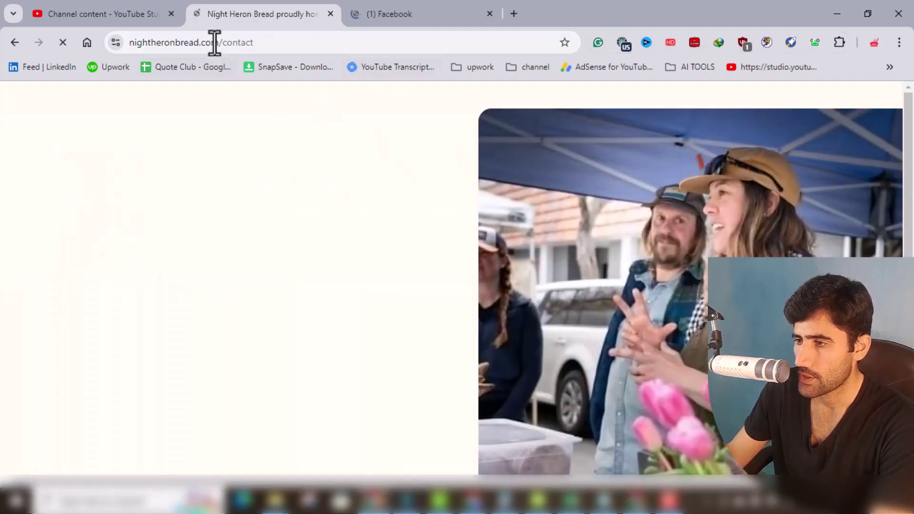
Check the Night Heron Bread contact page, from its form down to the footer, for a phone number.
scroll(457, 281, down, 5)
scroll(457, 281, down, 2)
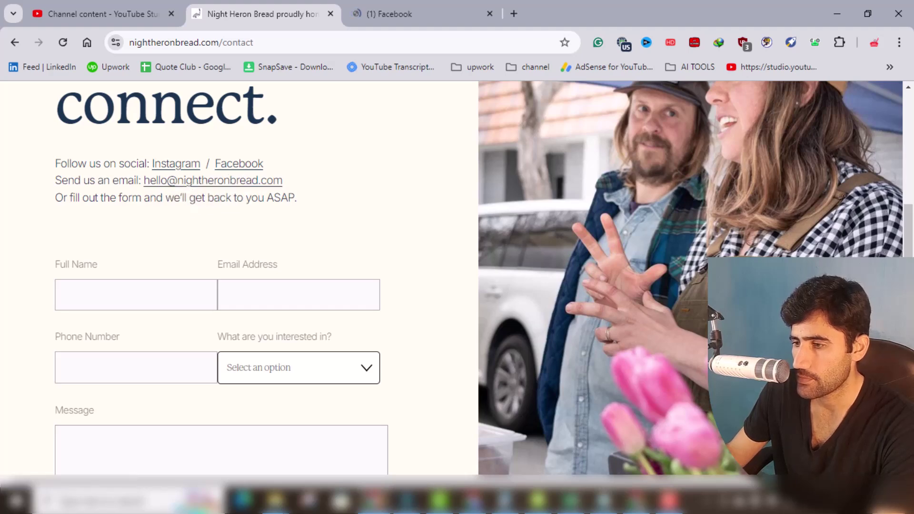
scroll(281, 251, down, 5)
scroll(281, 251, down, 3)
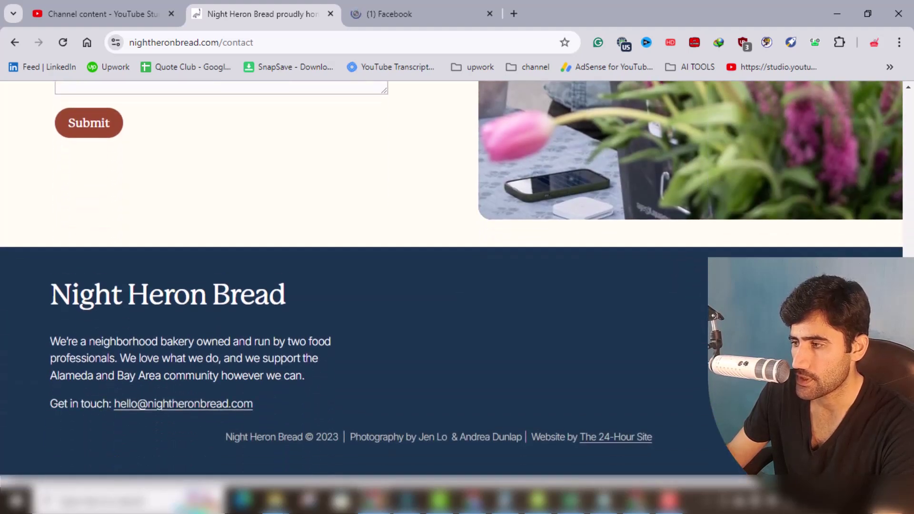
scroll(195, 304, up, 10)
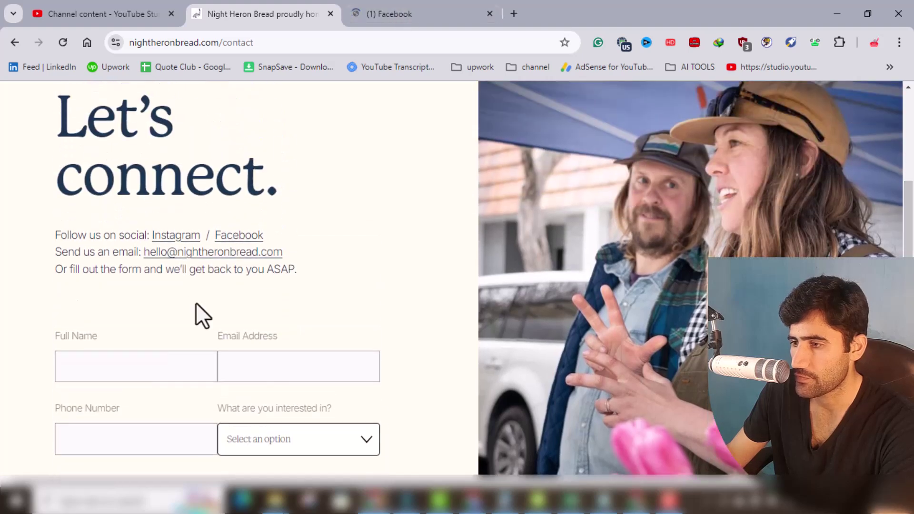
Check Night Heron Bread's Facebook page and its Intro section for a phone number, and return to the website's contact page.
click(386, 17)
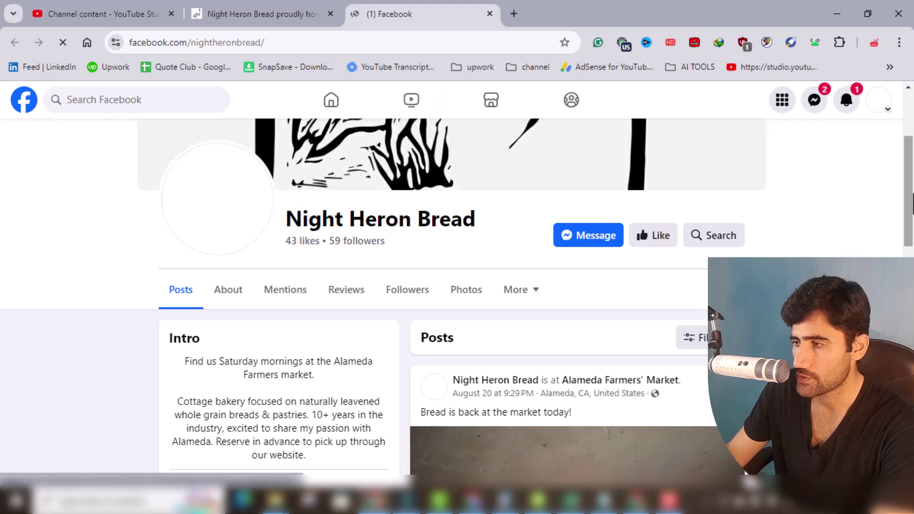
scroll(457, 305, down, 3)
scroll(457, 305, down, 3)
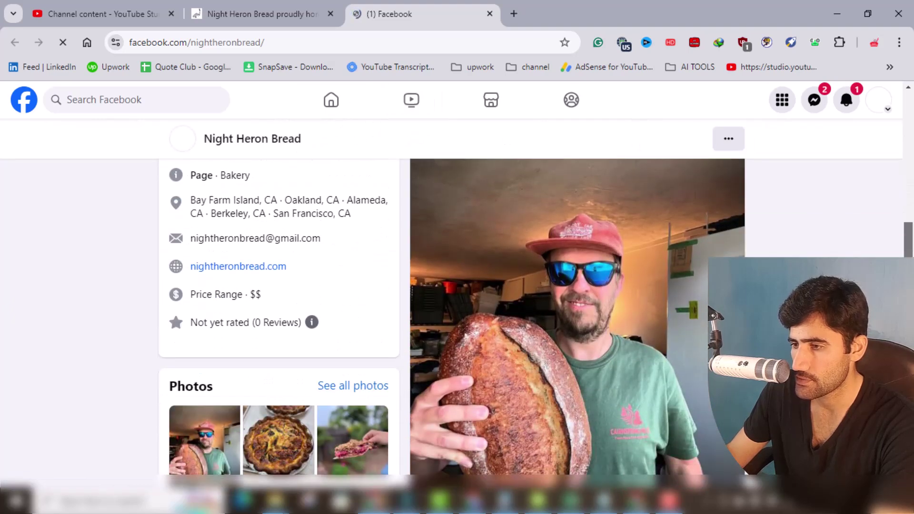
scroll(457, 305, down, 5)
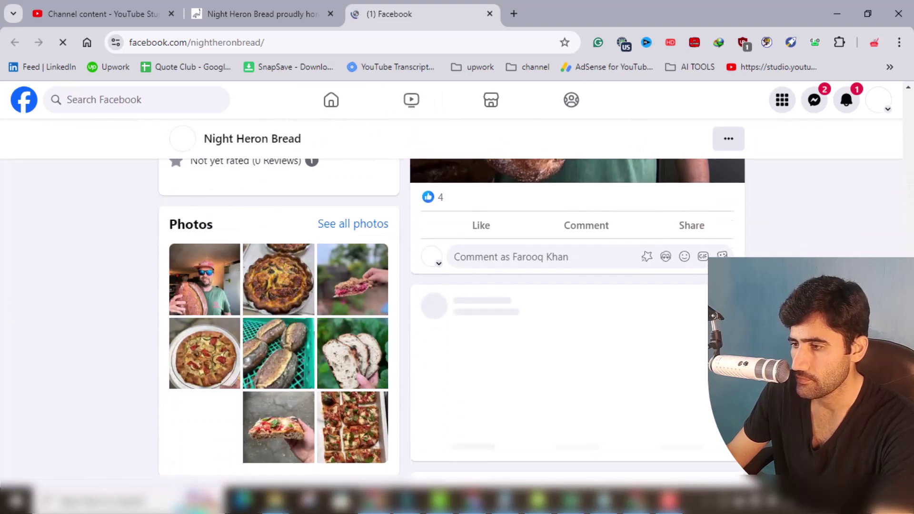
scroll(457, 305, up, 8)
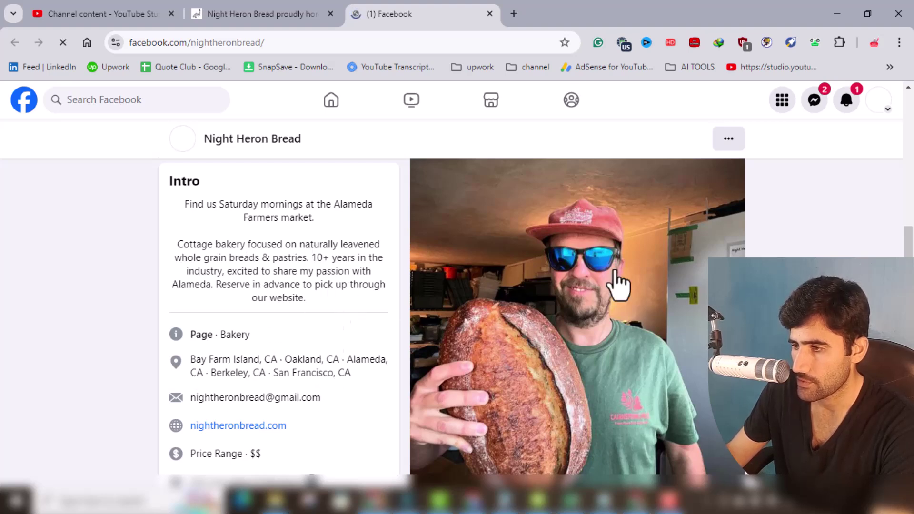
scroll(577, 309, down, 5)
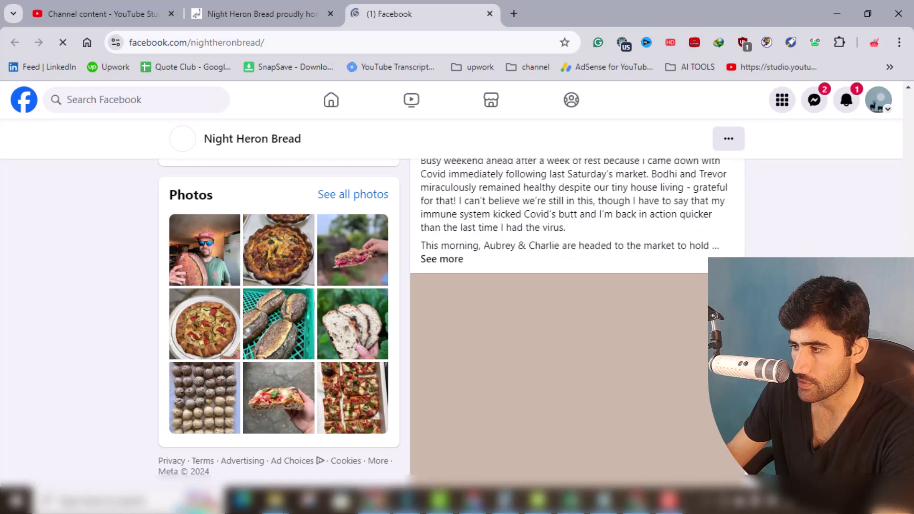
drag(909, 317, 909, 234)
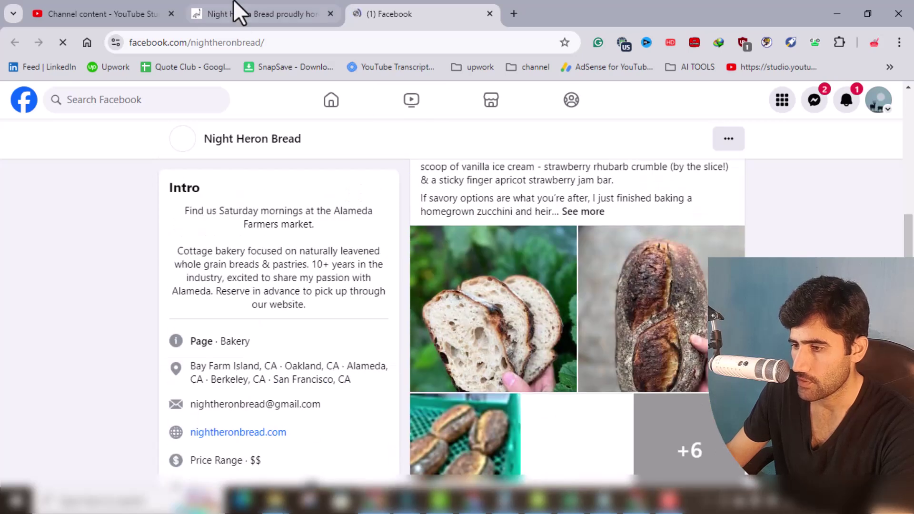
click(287, 12)
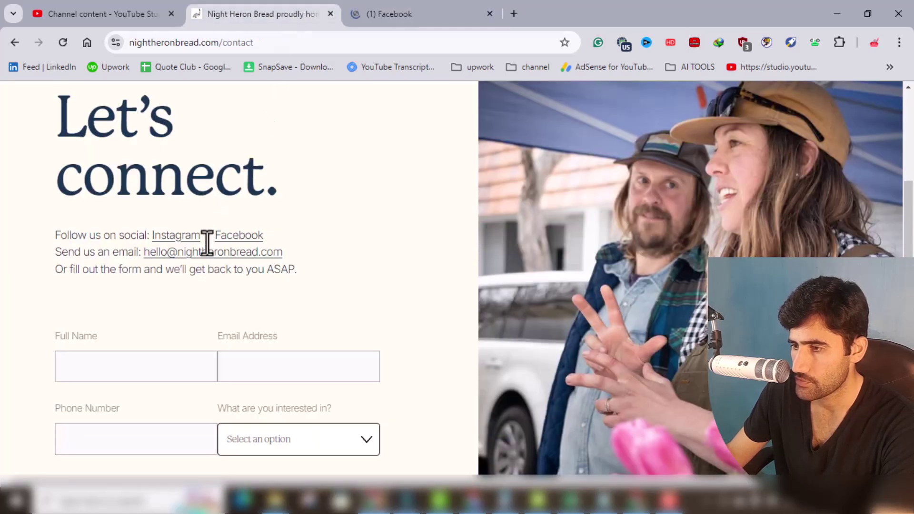
Open Night Heron Bread's Instagram page from the website's contact page and copy its web address.
click(186, 239)
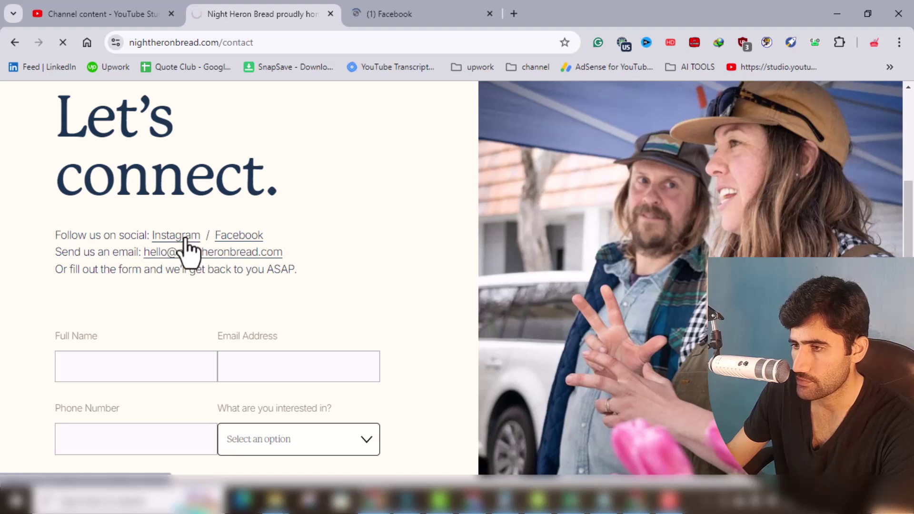
click(70, 44)
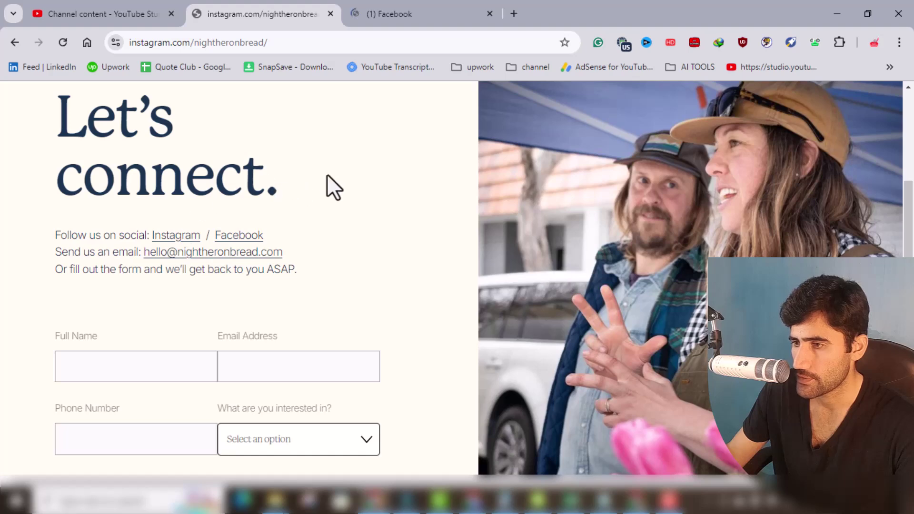
click(228, 43)
right_click(229, 44)
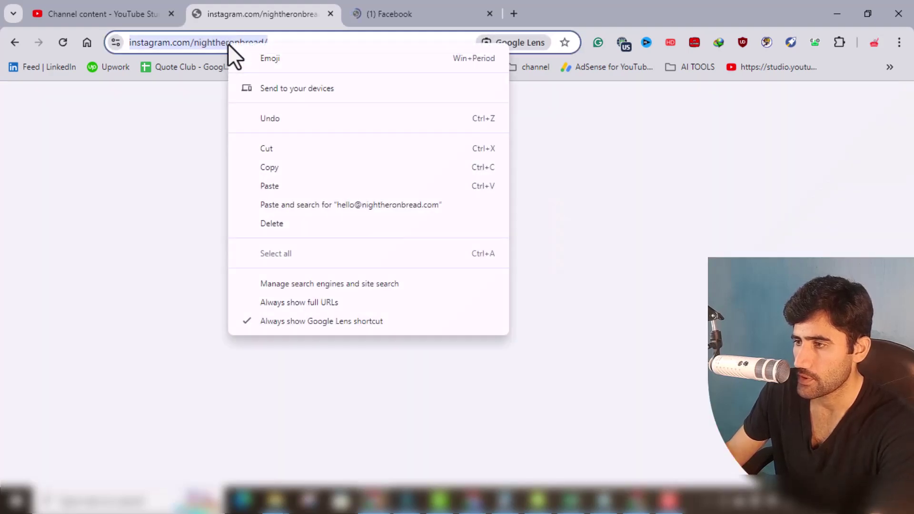
click(262, 167)
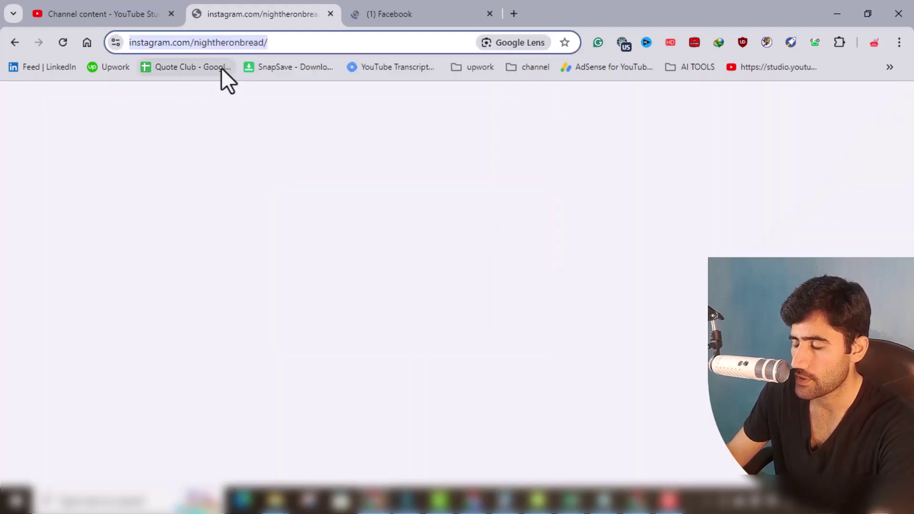
click(62, 46)
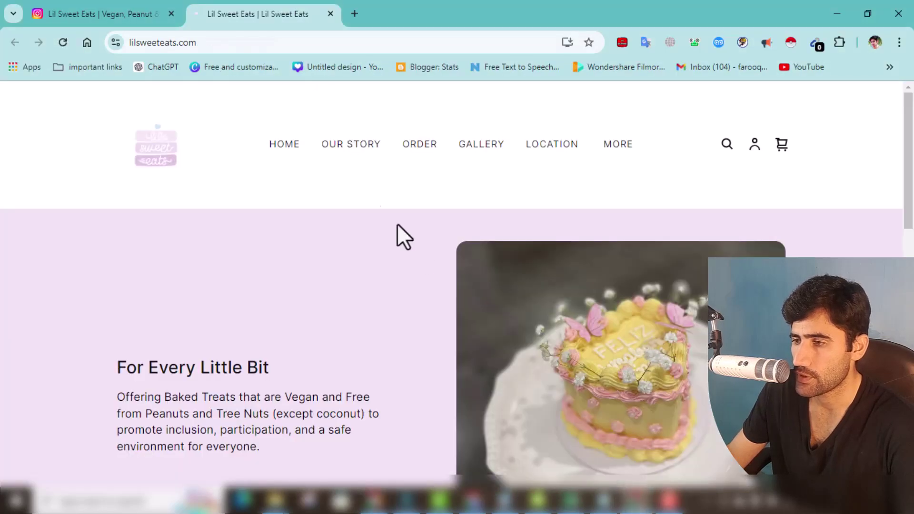
Load the copied Instagram address in the other Chrome window, check the profile for a phone number, and return to the website's contact page.
click(235, 42)
right_click(235, 41)
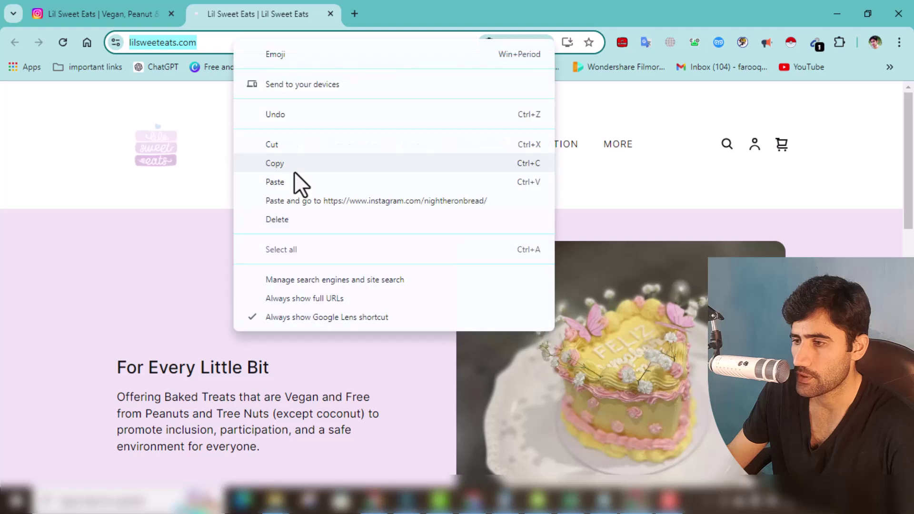
click(302, 199)
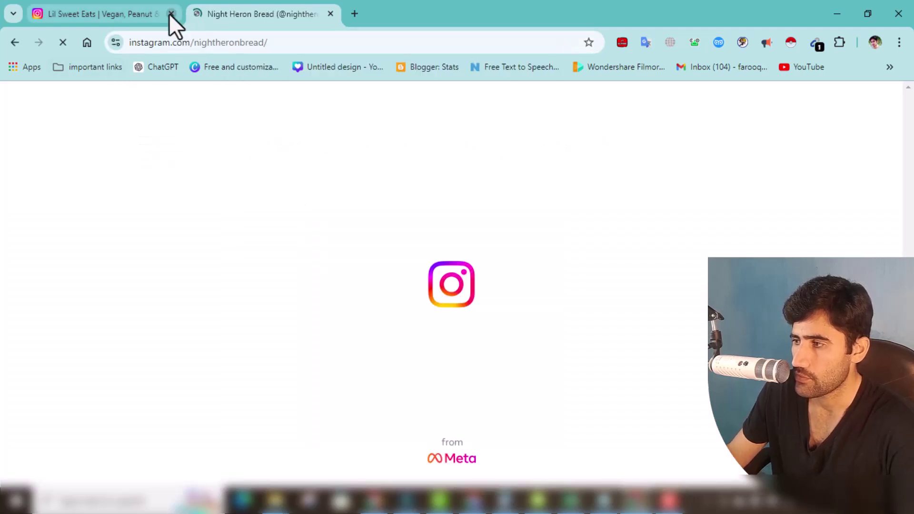
click(170, 13)
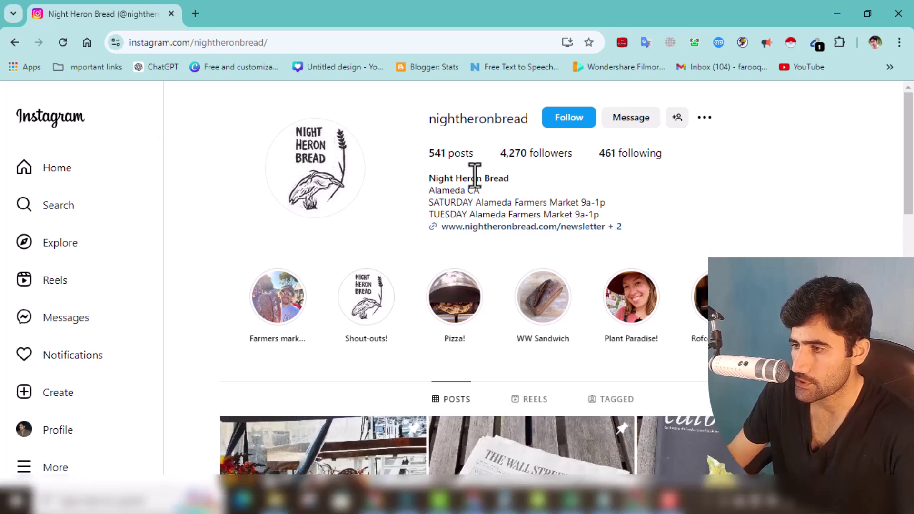
drag(913, 178, 912, 123)
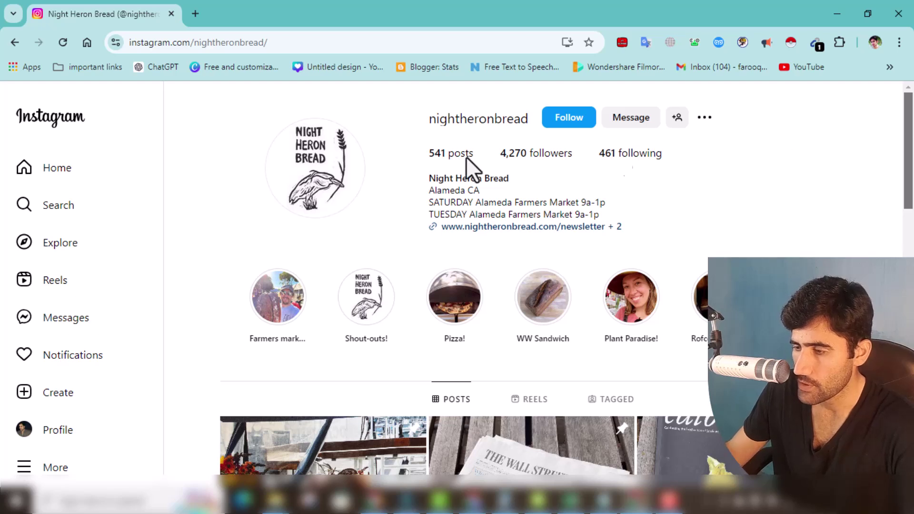
click(369, 496)
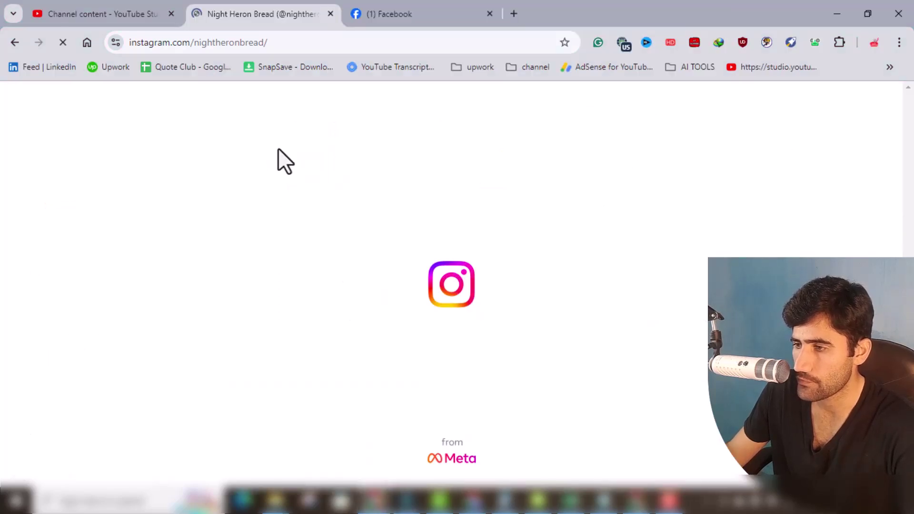
click(14, 43)
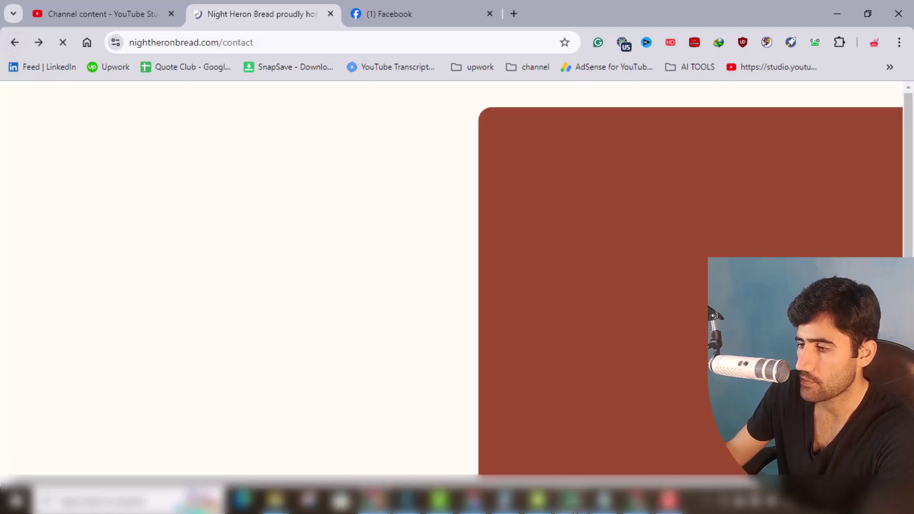
Switch to Excel and copy the business name NIGHT HERON BREAD from cell A4.
click(375, 500)
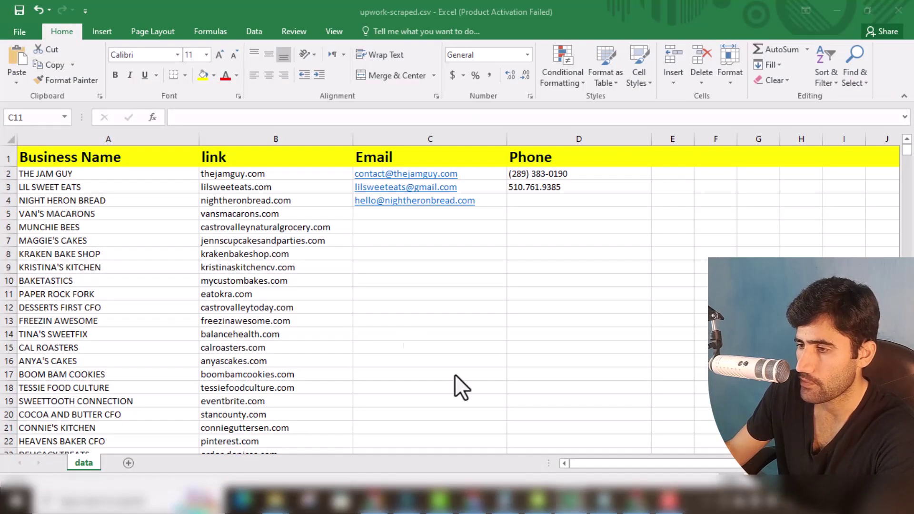
double_click(121, 201)
drag(120, 203, 3, 205)
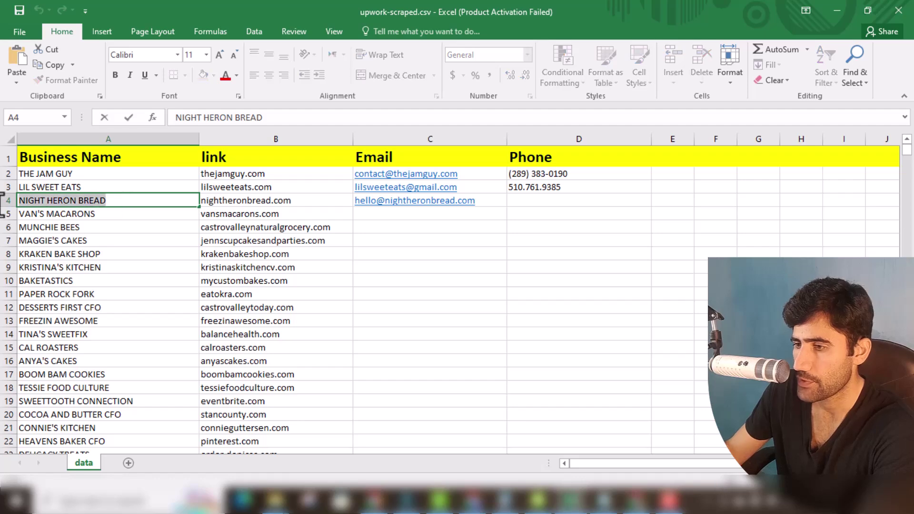
right_click(57, 212)
key(Escape)
click(37, 201)
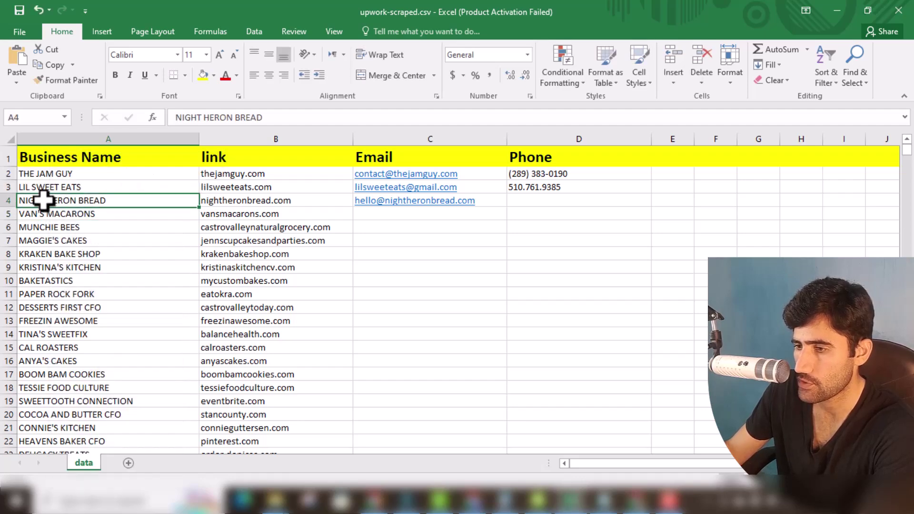
right_click(55, 201)
click(70, 224)
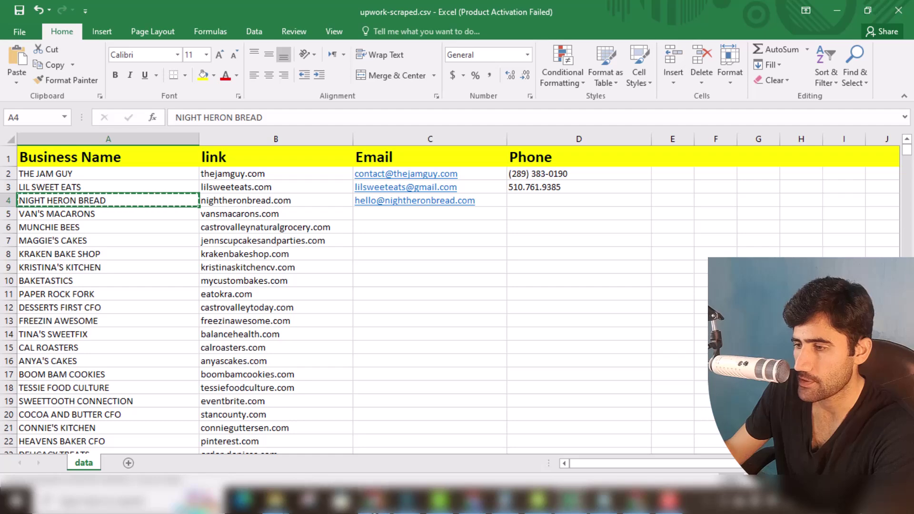
Switch back to Chrome and search Google in a new tab for "night heron bread contact number".
click(375, 501)
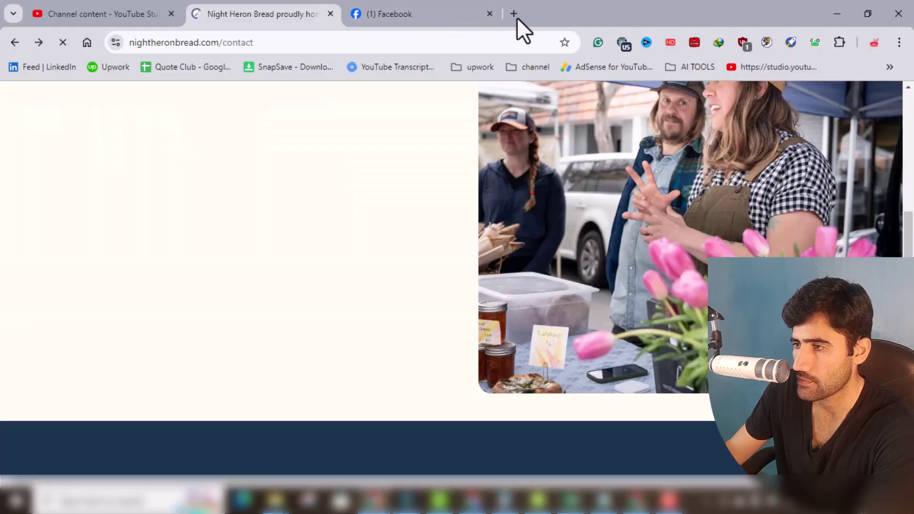
click(515, 15)
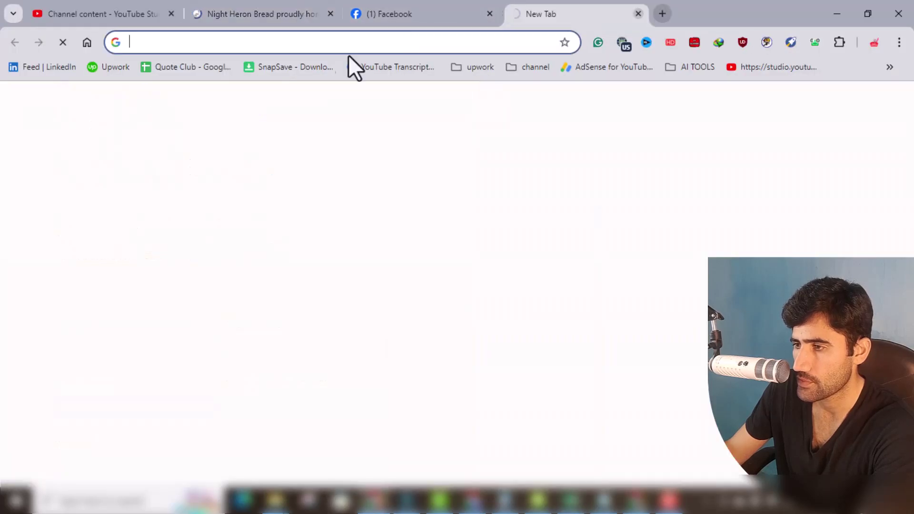
right_click(265, 42)
click(310, 157)
key(ctrl+v)
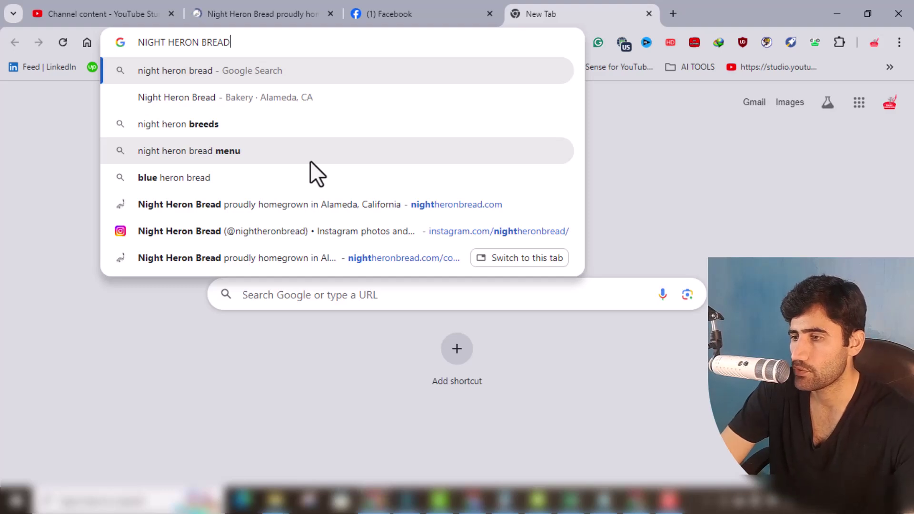
text(n)
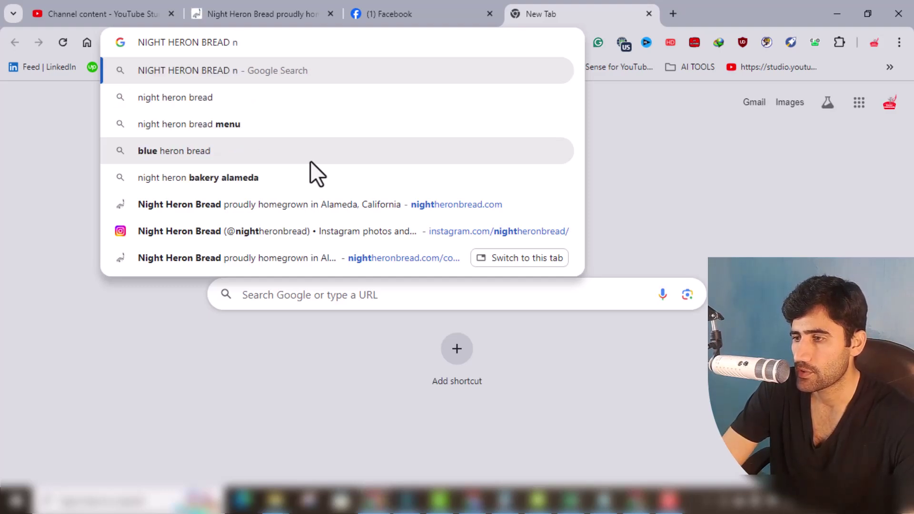
key(BackSpace)
text(cone)
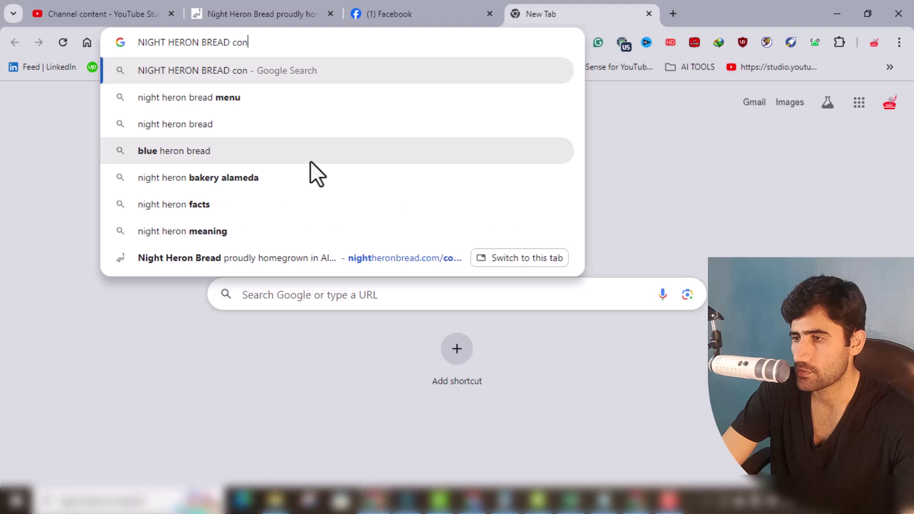
text(act)
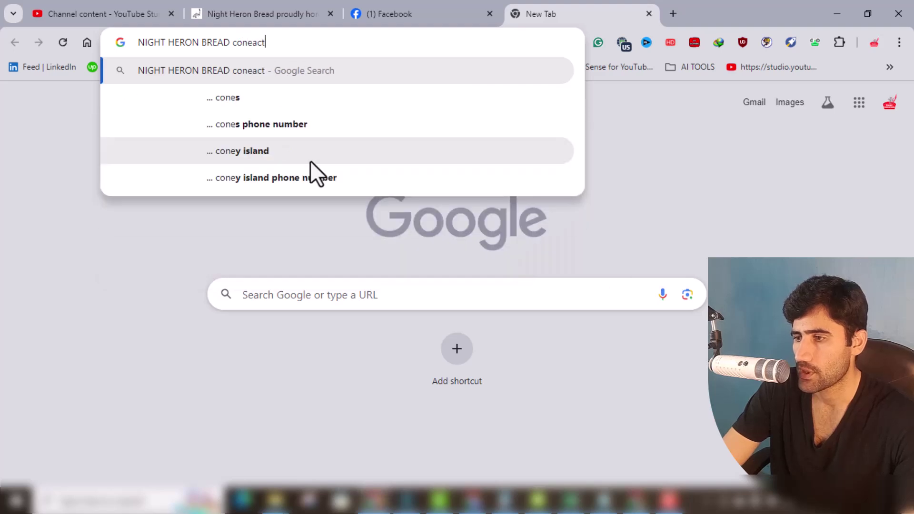
key(Down)
key(Return)
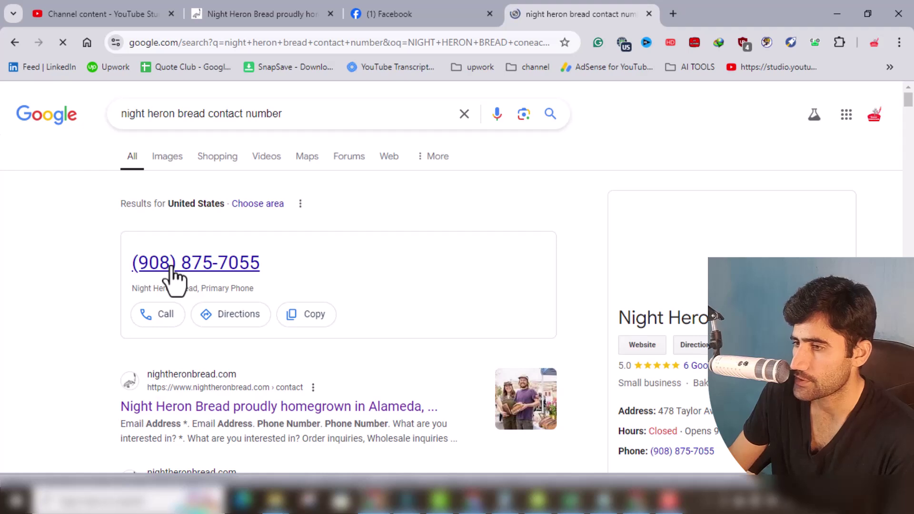
Open the website linked in Google's Night Heron Bread listing in a new tab and compare it with the already open site.
click(236, 14)
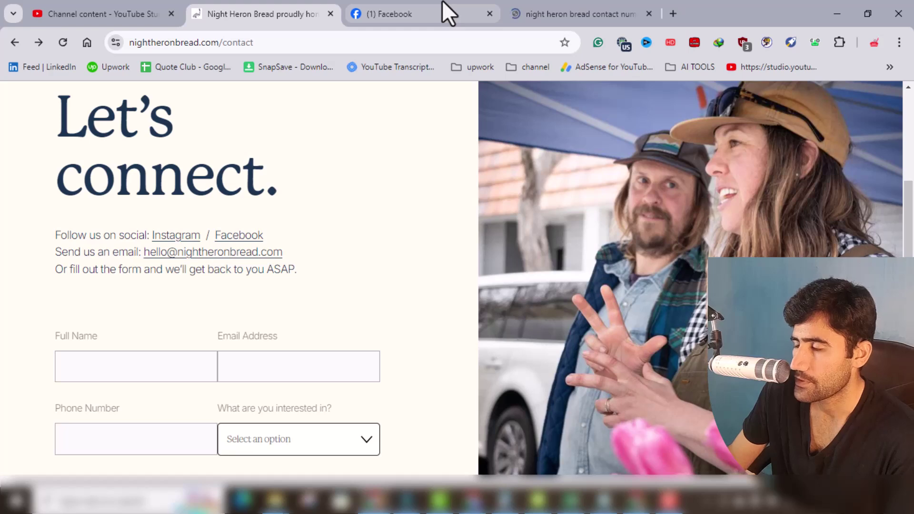
click(556, 10)
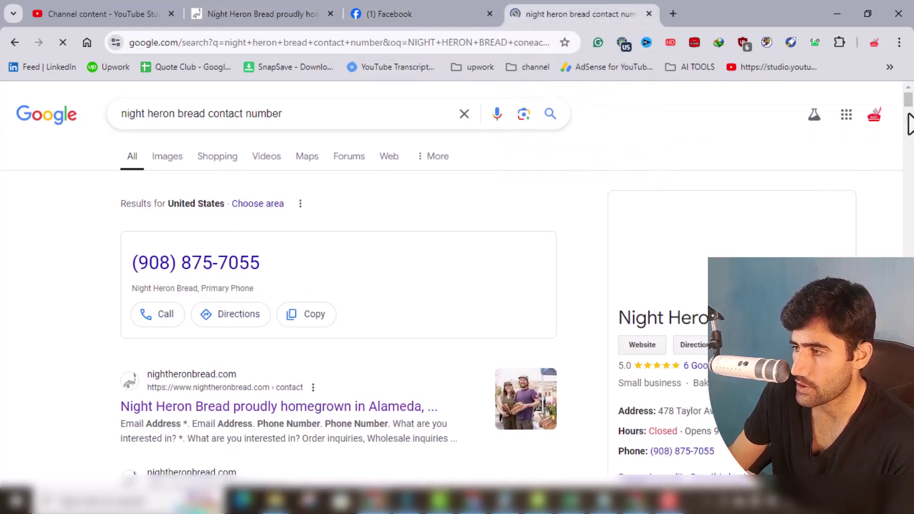
scroll(912, 114, down, 2)
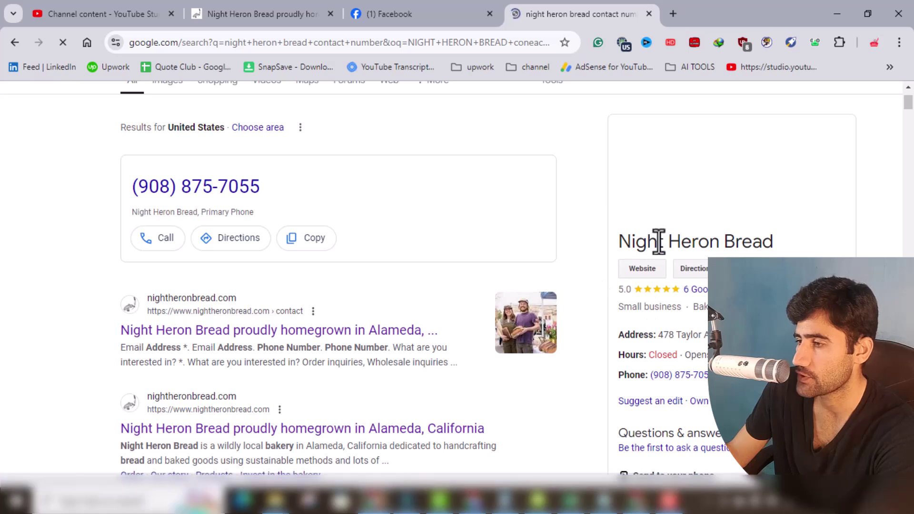
right_click(643, 270)
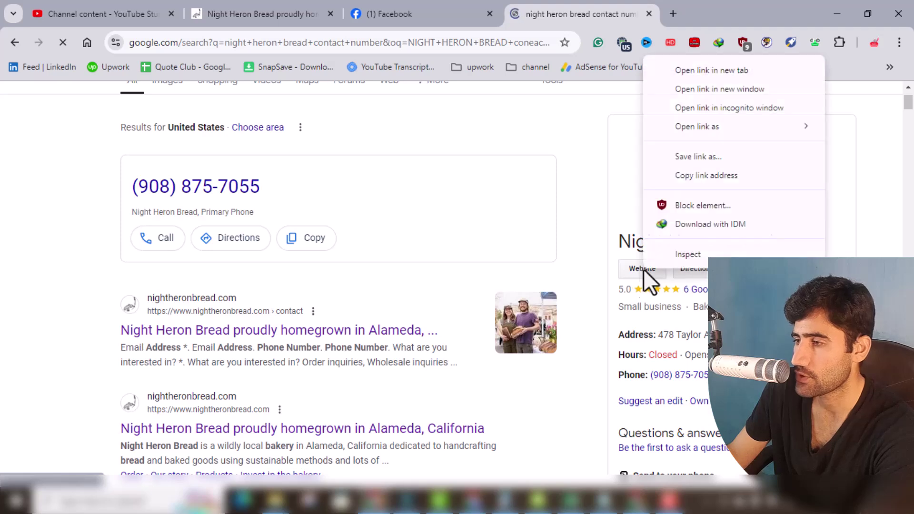
click(701, 71)
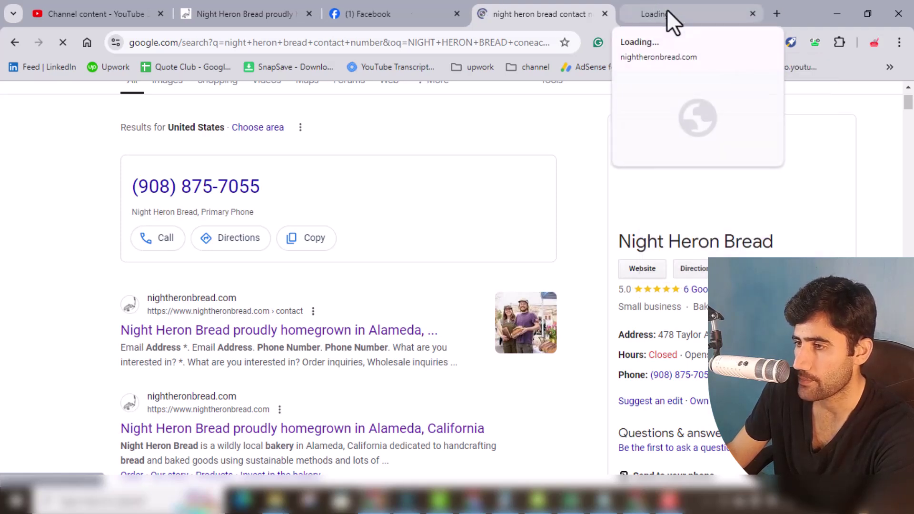
click(206, 15)
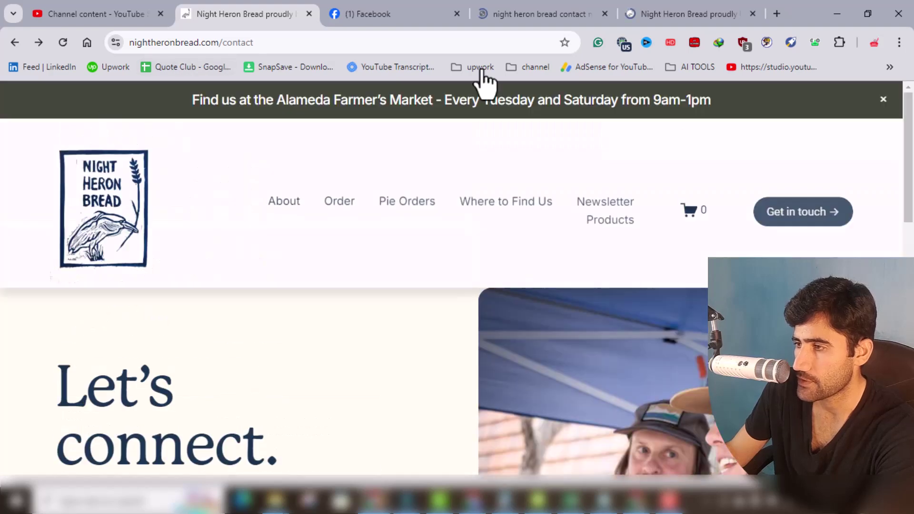
click(680, 7)
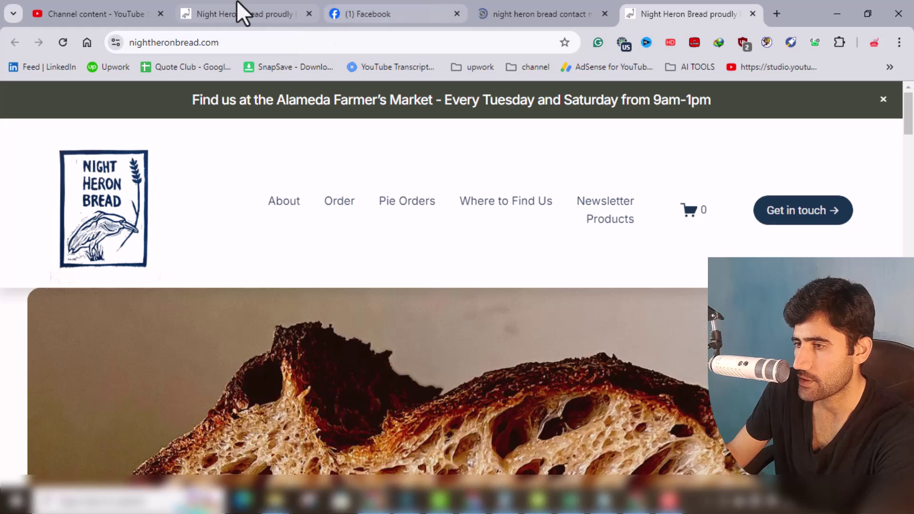
click(239, 12)
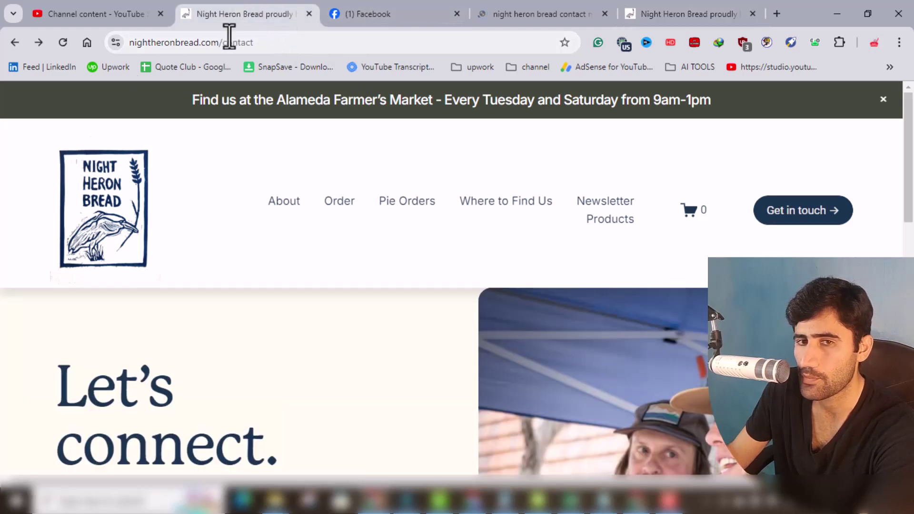
Copy the phone number from Google's Night Heron Bread listing and paste it into the Phone cell D4 in Excel.
click(566, 12)
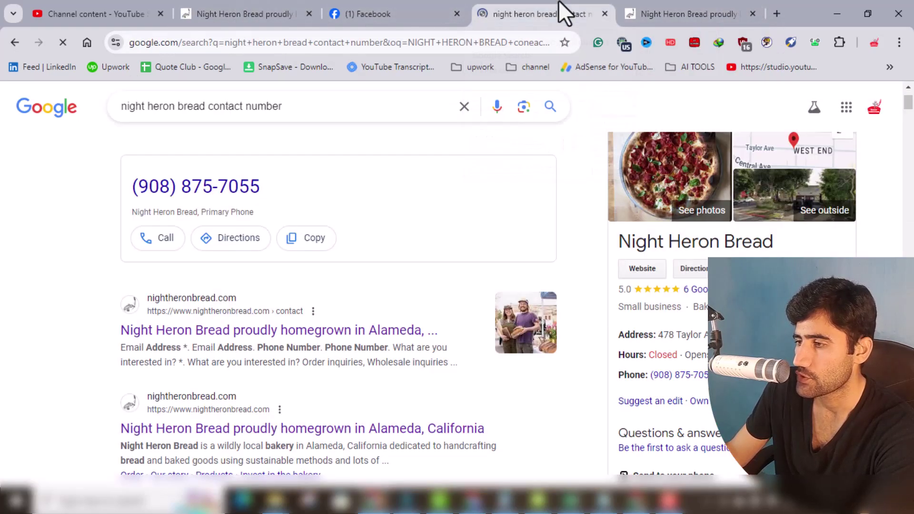
drag(714, 375, 648, 381)
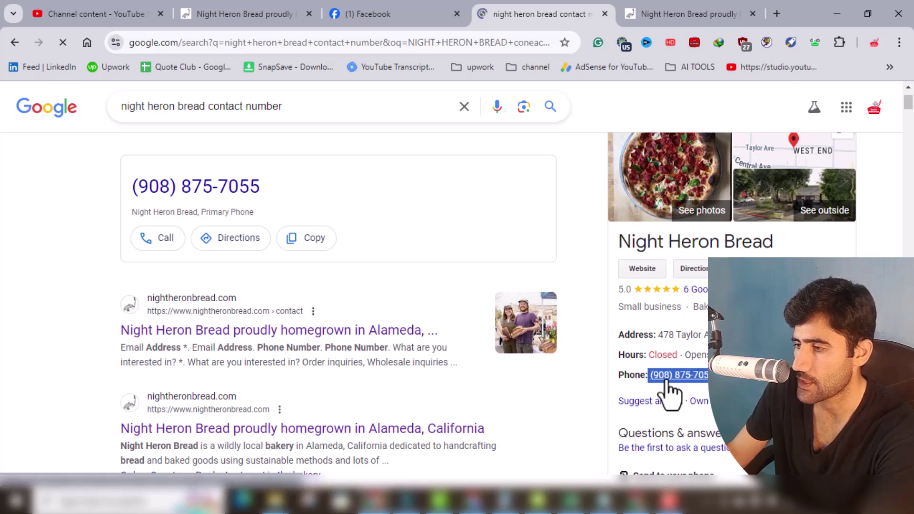
right_click(667, 379)
click(714, 211)
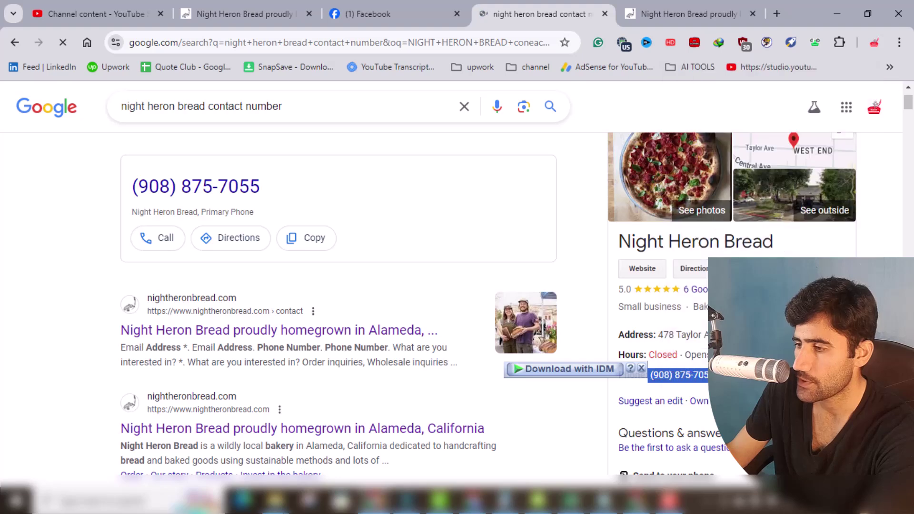
key(alt+Tab)
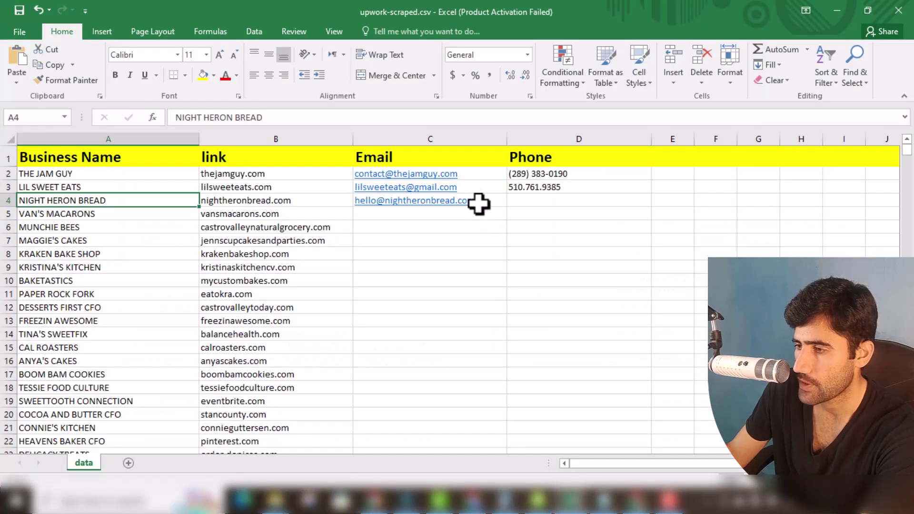
click(532, 201)
right_click(536, 201)
click(556, 260)
click(553, 328)
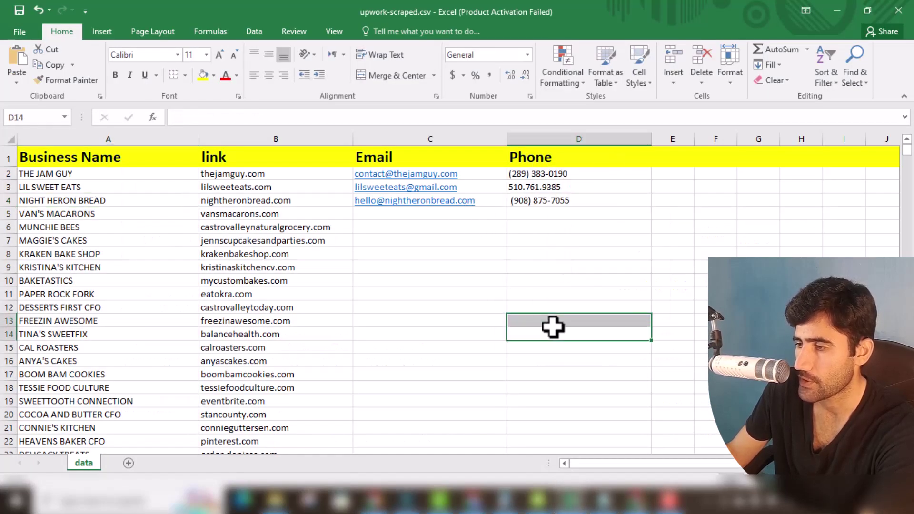